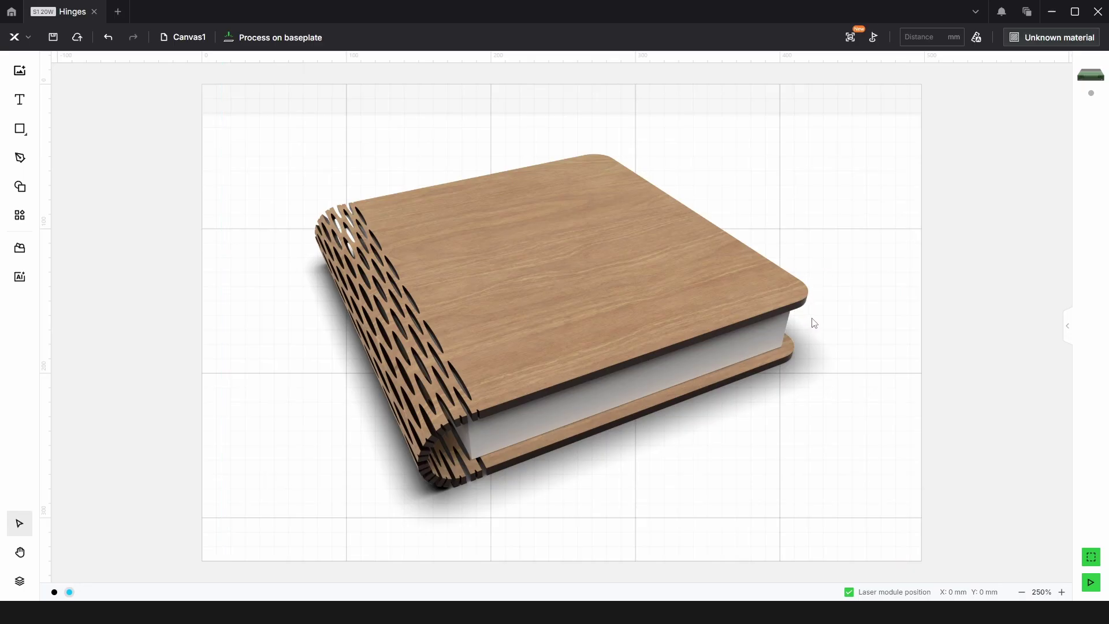
# Step: Undo the last change to bring back the living-hinge samples photo (Diamond, Straight Line, Pointed Ellipse)
pyautogui.hotkey('ctrl', 'z')
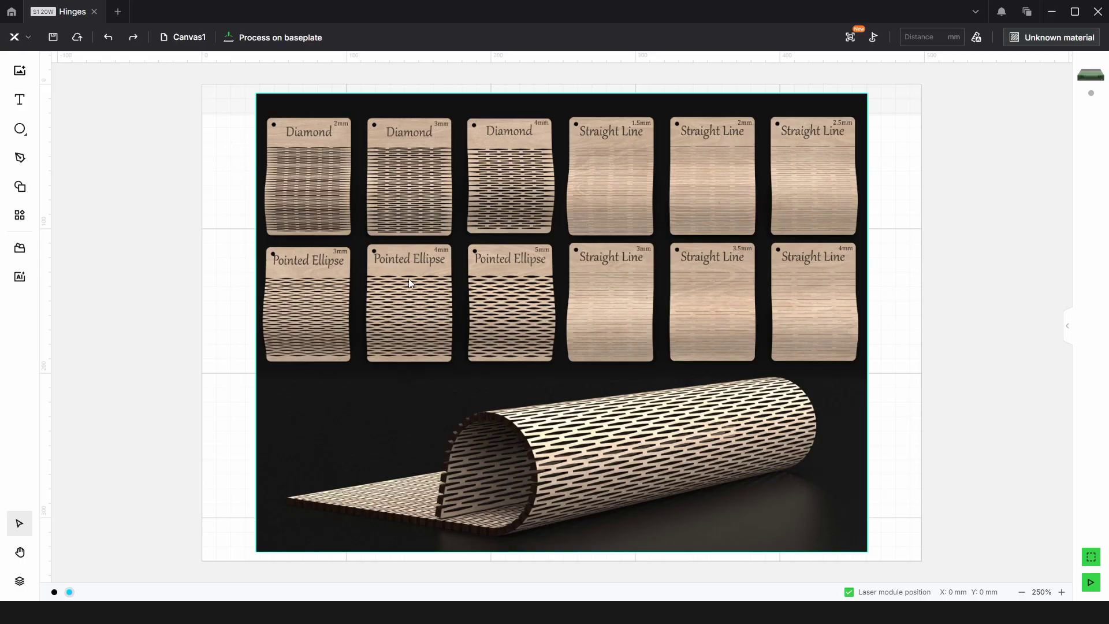
# Step: Delete the hinge samples photo and draw a tall ellipse with the Circle tool
pyautogui.click(412, 301)
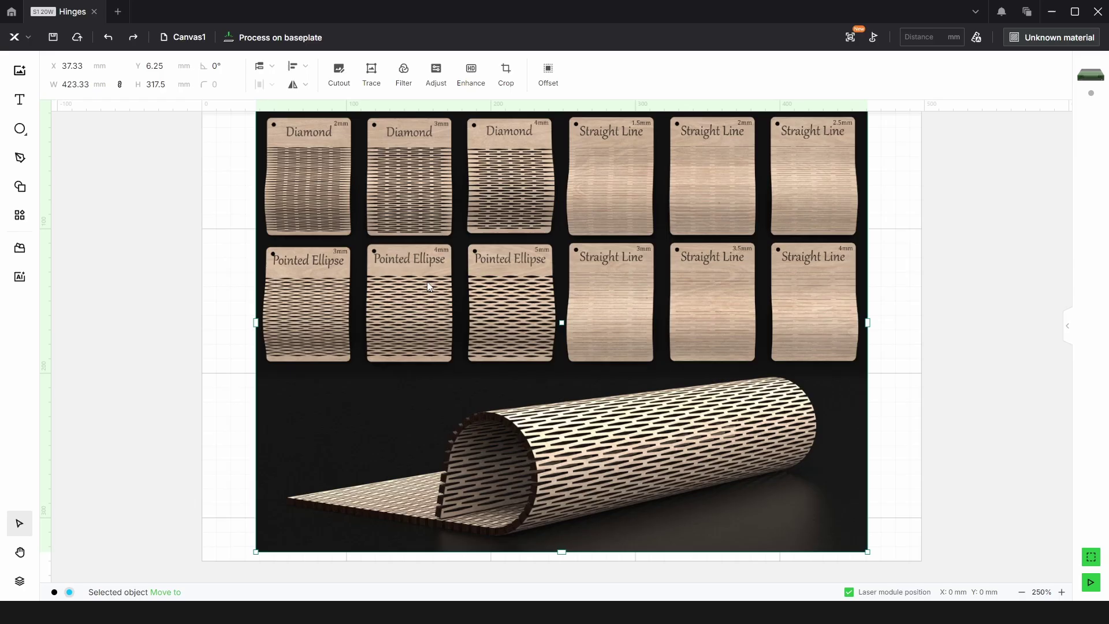
pyautogui.press('Delete')
pyautogui.press('r')
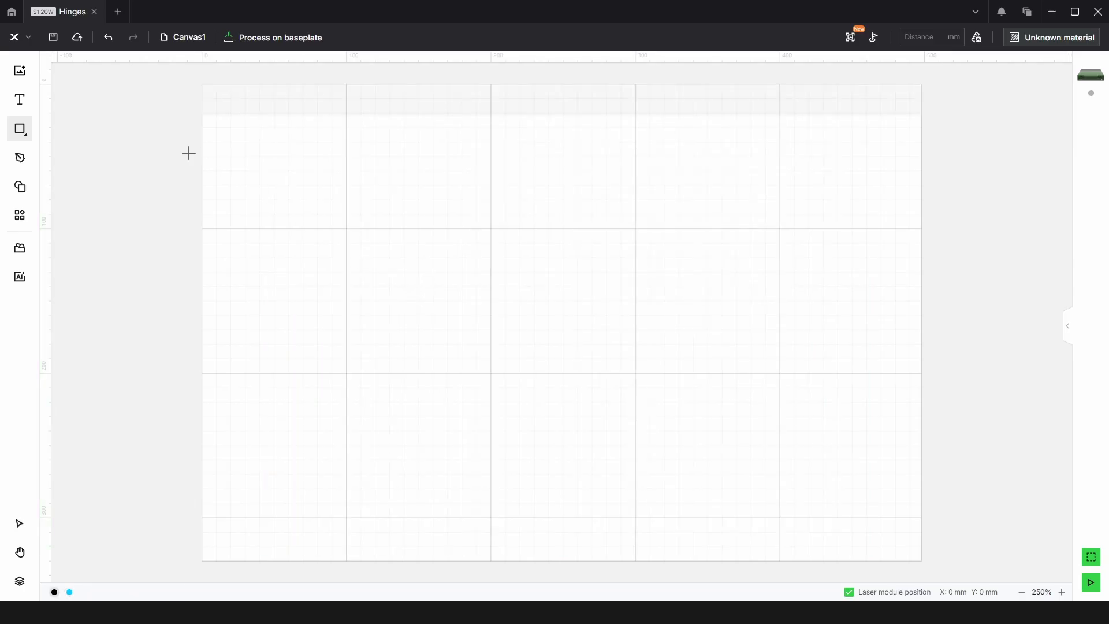
pyautogui.click(22, 130)
pyautogui.click(85, 168)
pyautogui.moveTo(426, 174); pyautogui.dragTo(468, 333)
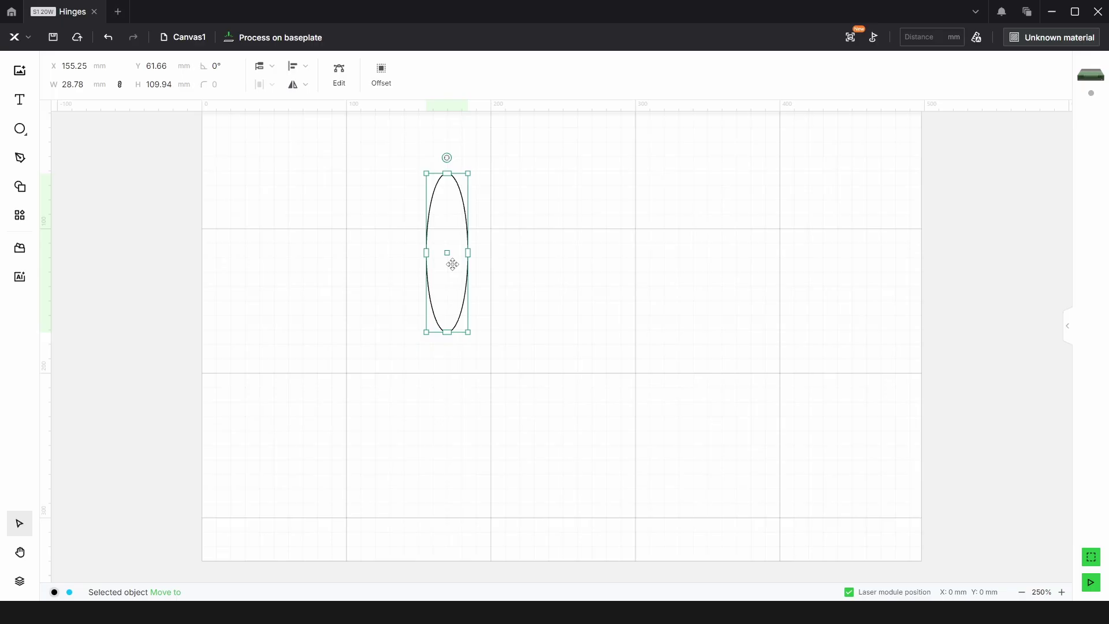
# Step: Unlock the aspect ratio and resize the ellipse to 1.5 mm wide by 20 mm tall
pyautogui.click(120, 87)
pyautogui.click(154, 85)
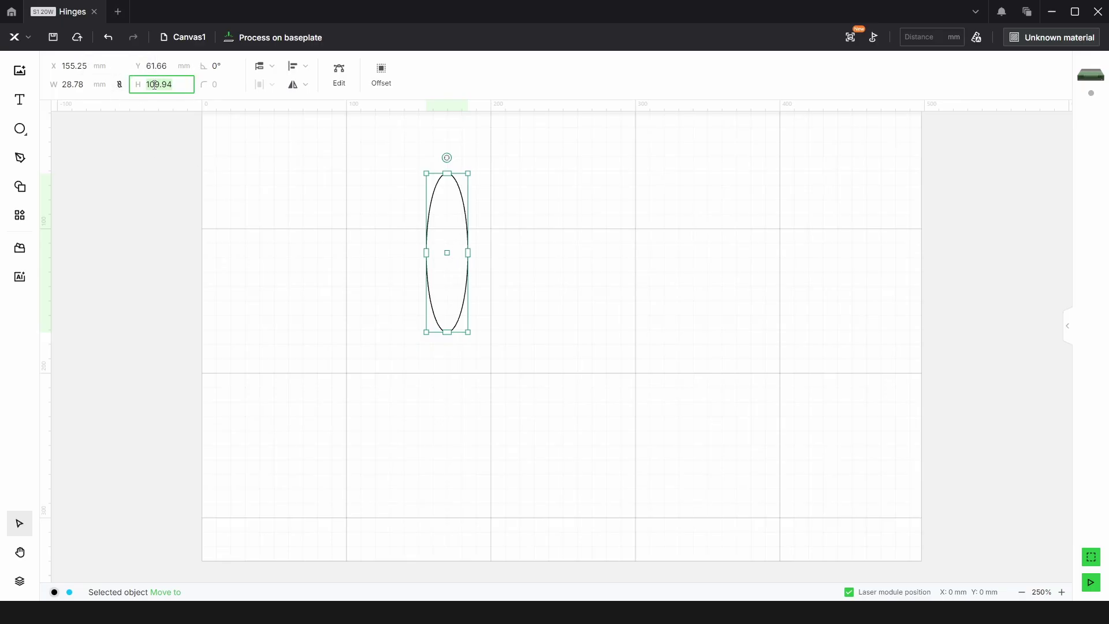
pyautogui.write('20')
pyautogui.press('Return')
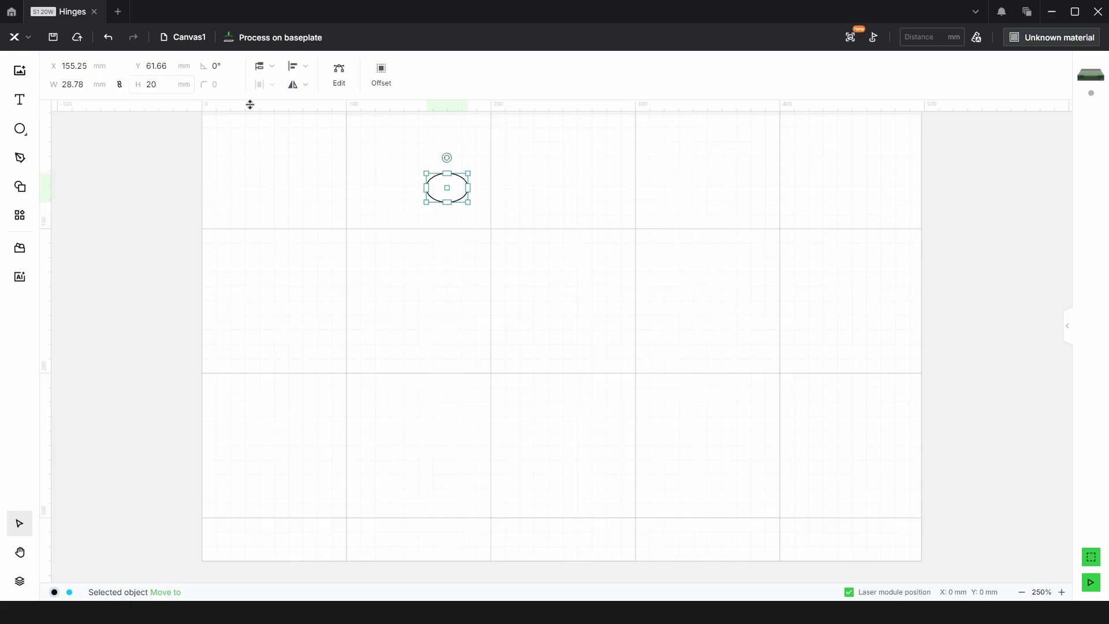
pyautogui.click(76, 84)
pyautogui.write('1.5')
pyautogui.press('Return')
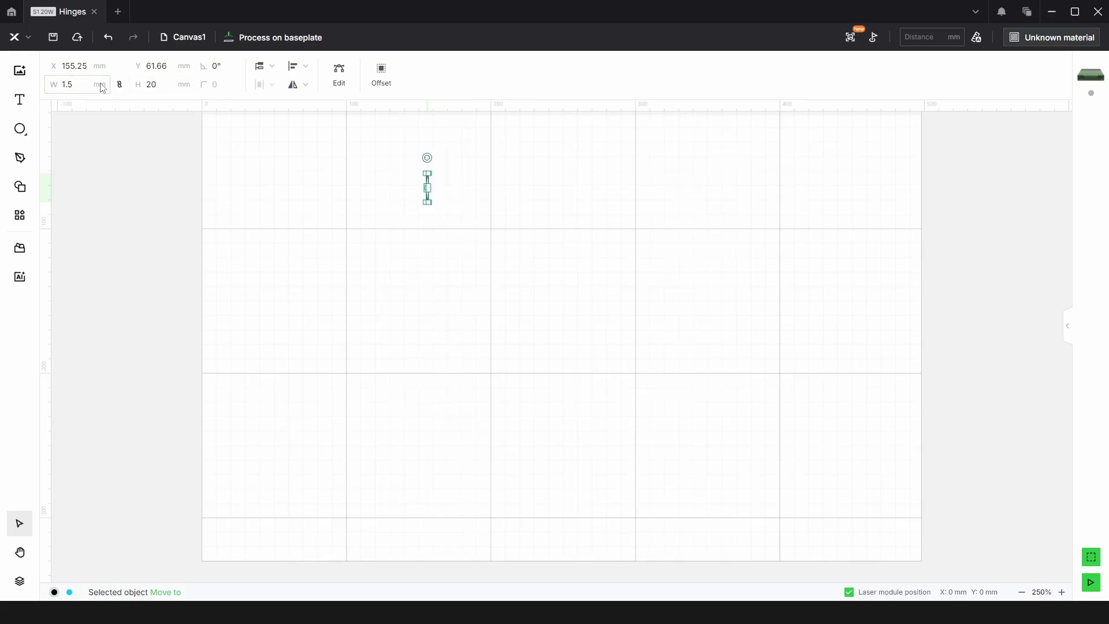
pyautogui.scroll(2, 429, 272)
pyautogui.keyDown('ctrl'); pyautogui.scroll(6, 429, 324); pyautogui.keyUp('ctrl')
pyautogui.click(523, 257)
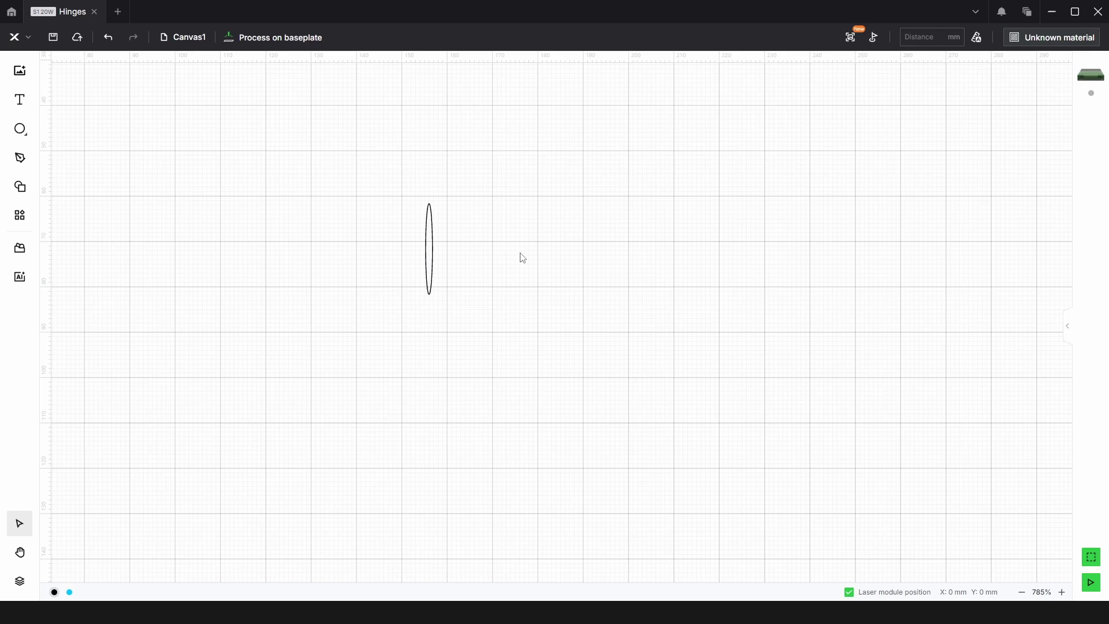
pyautogui.scroll(-8, 442, 307)
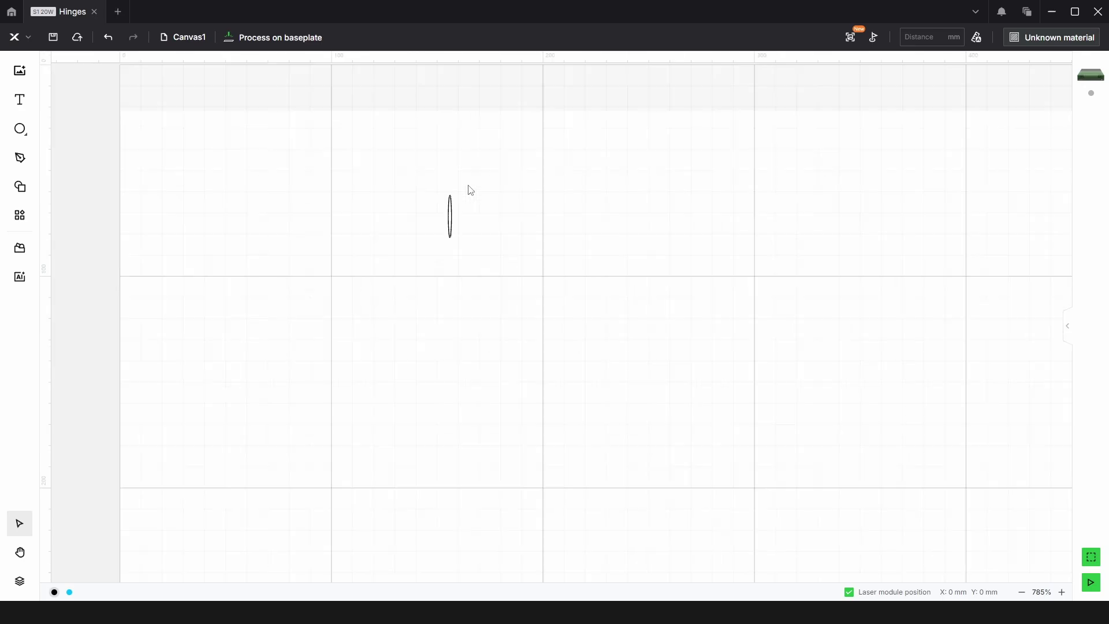
pyautogui.moveTo(527, 253); pyautogui.dragTo(422, 177)
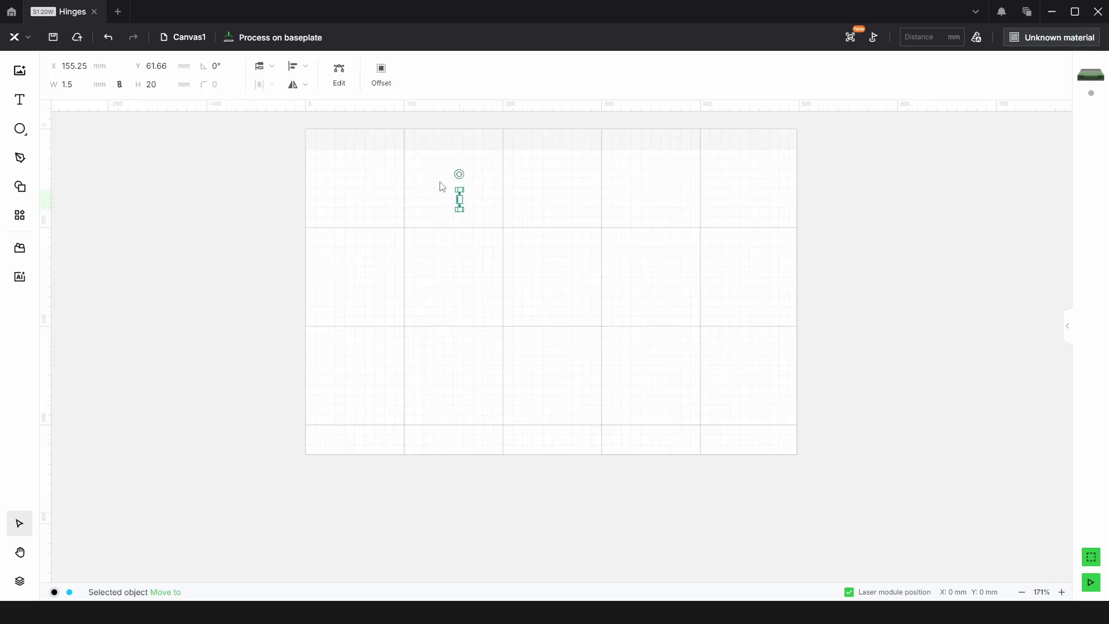
# Step: Grid-array the ellipse into 2 columns by 10 rows with 4 mm vertical spacing
pyautogui.click(20, 214)
pyautogui.click(87, 149)
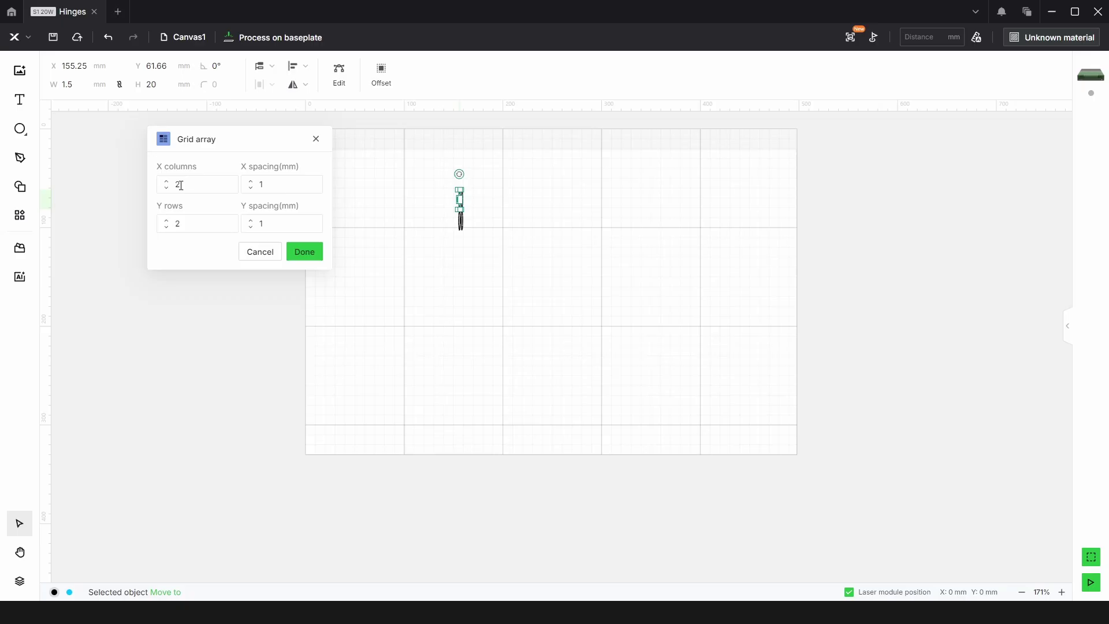
pyautogui.moveTo(238, 148); pyautogui.dragTo(230, 141)
pyautogui.click(166, 187)
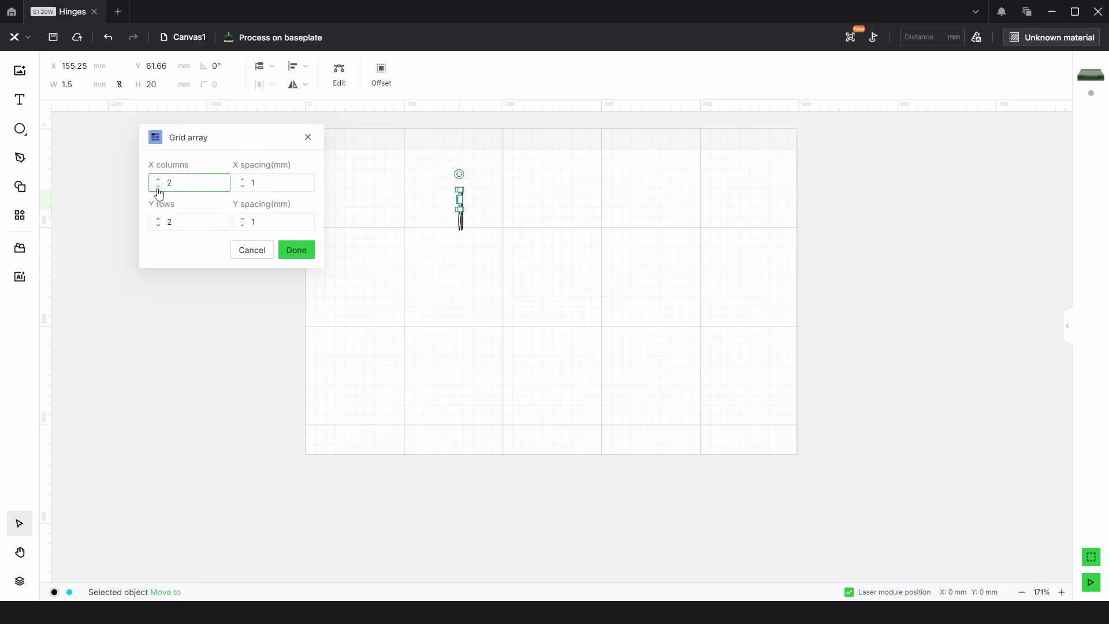
pyautogui.click(158, 186)
pyautogui.click(168, 227)
pyautogui.click(158, 219)
pyautogui.click(159, 220)
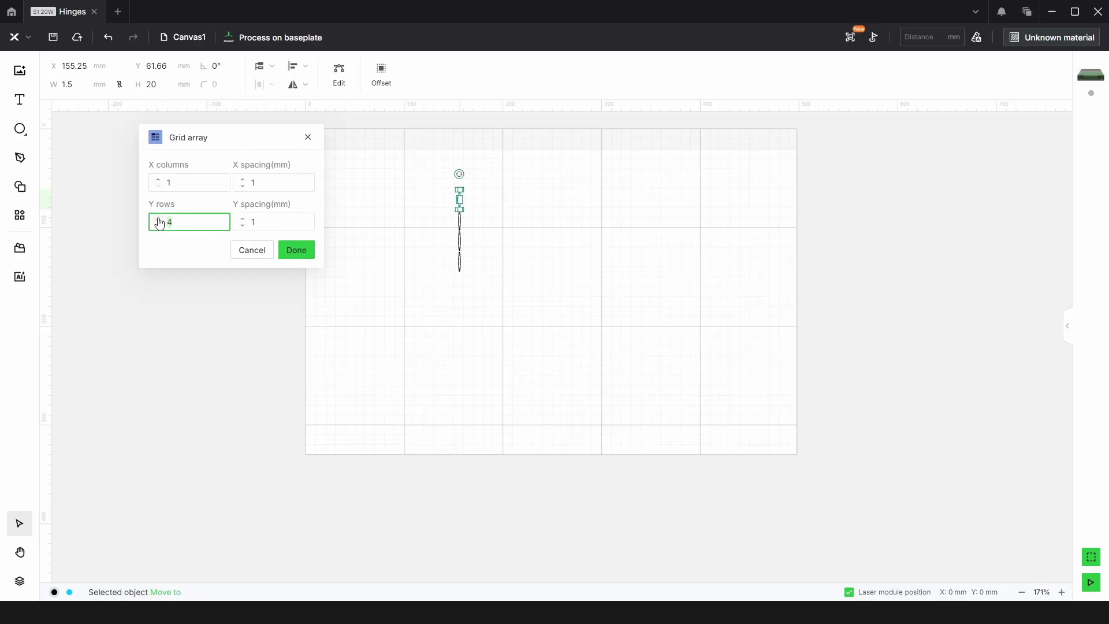
pyautogui.click(159, 220)
pyautogui.click(159, 219)
pyautogui.click(158, 220)
pyautogui.click(158, 219)
pyautogui.click(159, 219)
pyautogui.click(159, 219)
pyautogui.click(241, 220)
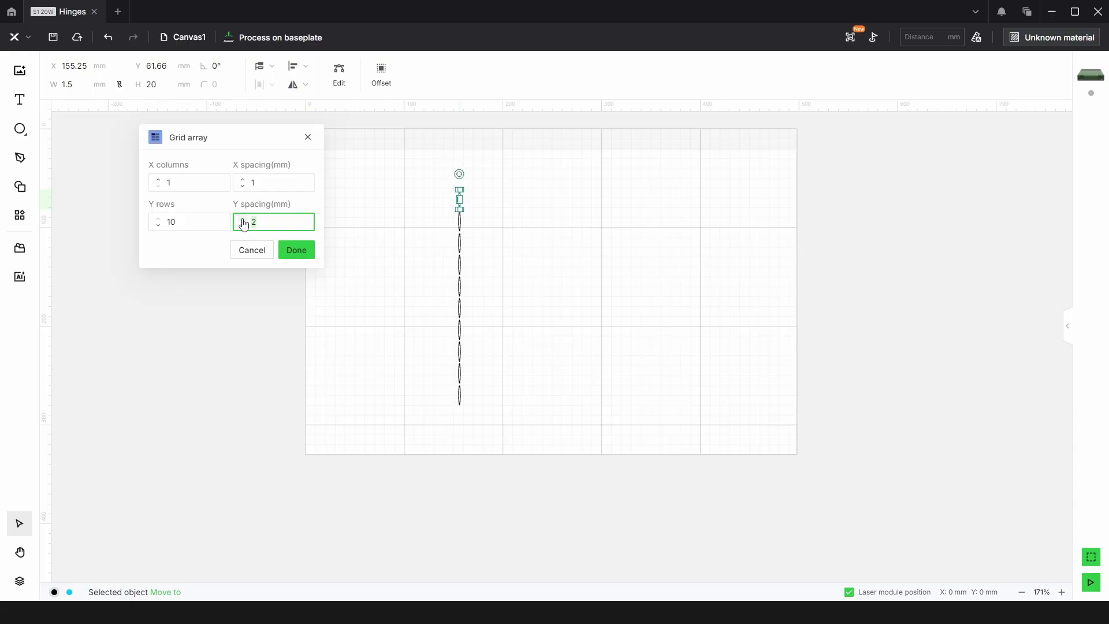
pyautogui.click(241, 220)
pyautogui.click(242, 220)
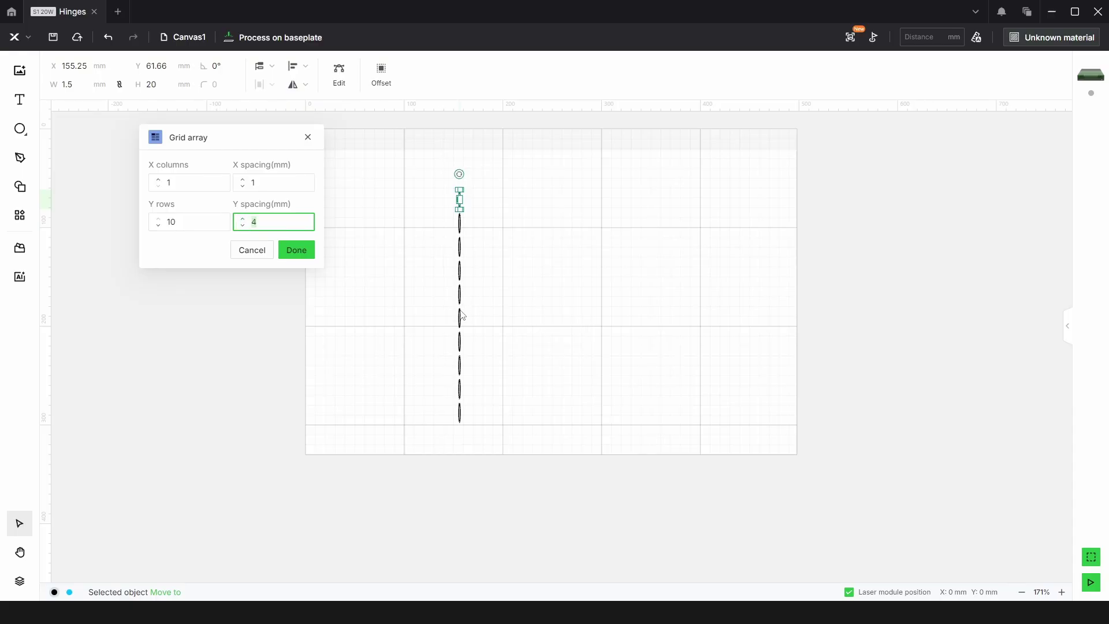
pyautogui.click(158, 180)
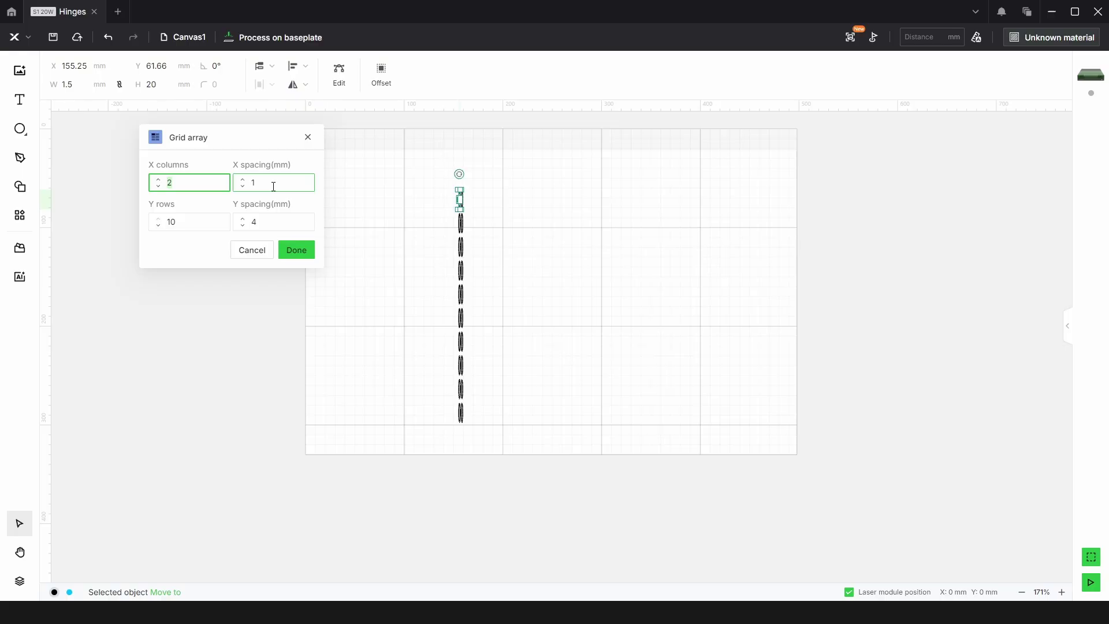
pyautogui.click(296, 249)
# Step: Centre the ellipse column group on the canvas
pyautogui.scroll(5, 474, 216)
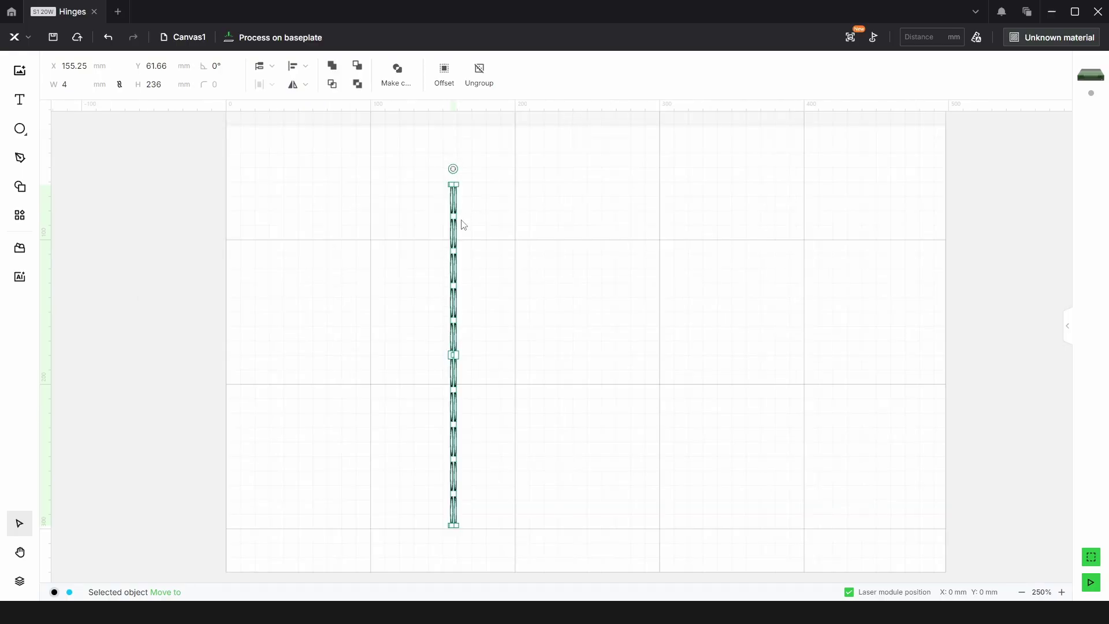
pyautogui.click(457, 185)
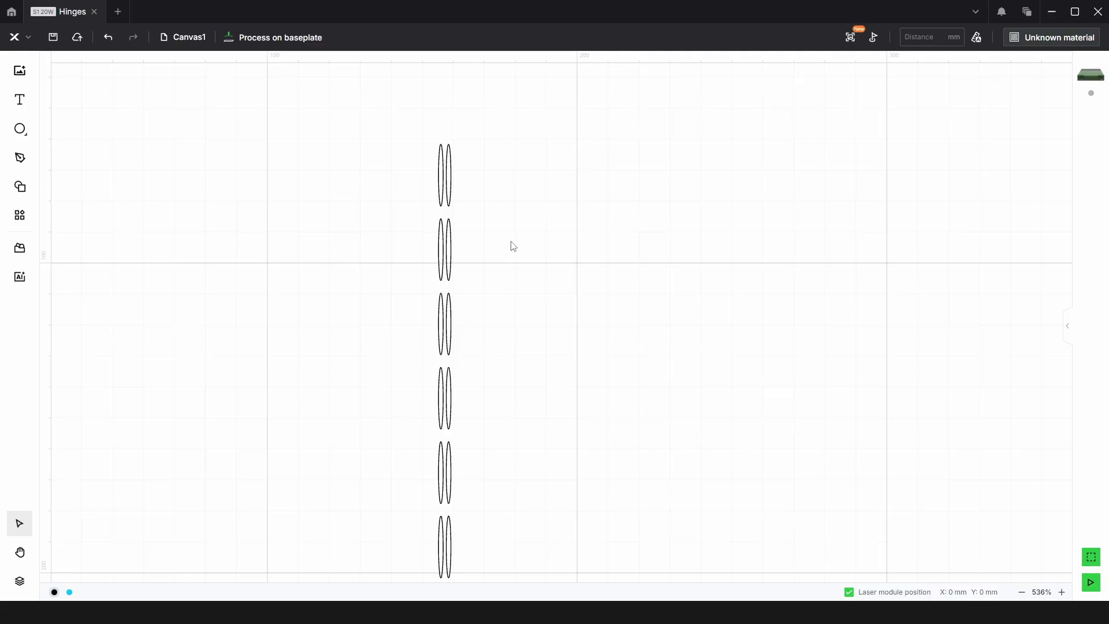
pyautogui.scroll(-4, 514, 246)
pyautogui.moveTo(549, 294); pyautogui.dragTo(372, 193)
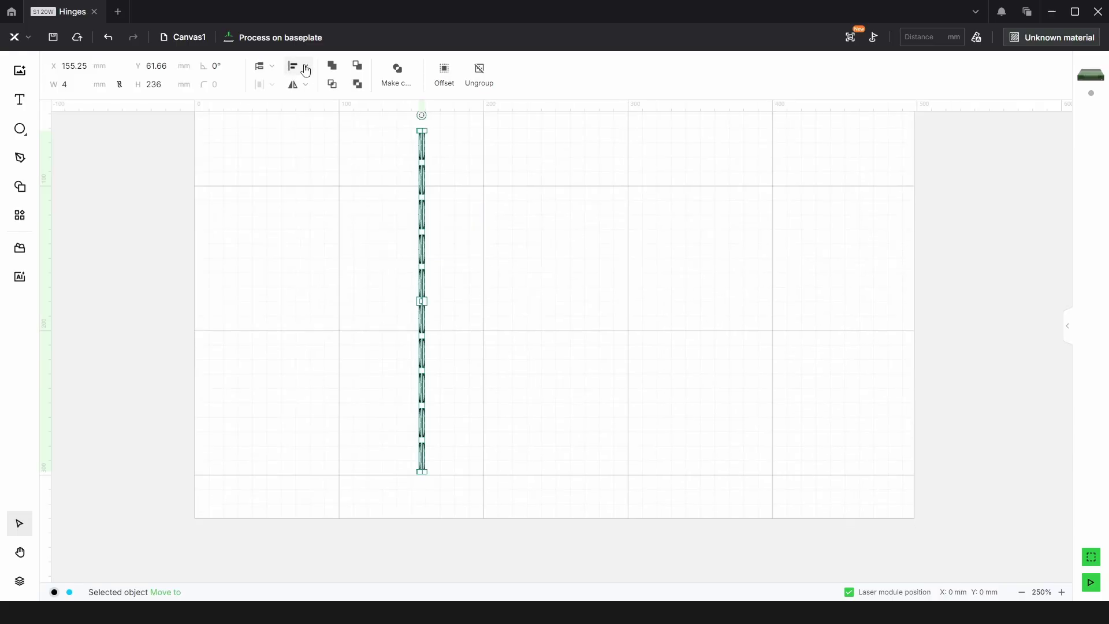
pyautogui.click(306, 67)
pyautogui.click(295, 198)
pyautogui.click(624, 248)
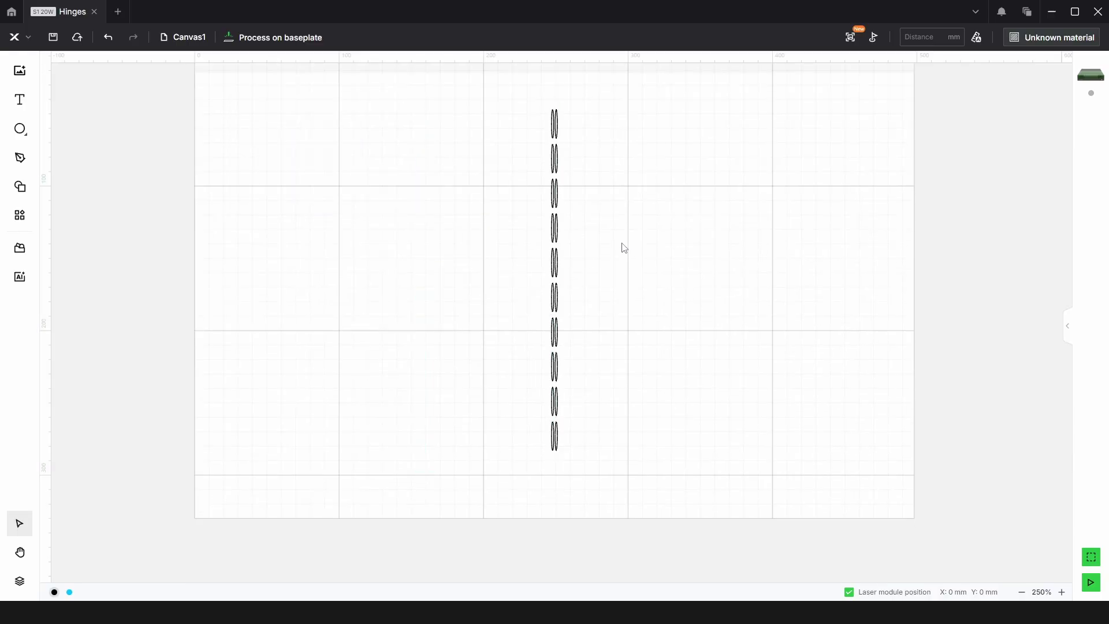
# Step: Ungroup the column and delete the top-right ellipse
pyautogui.scroll(4, 520, 198)
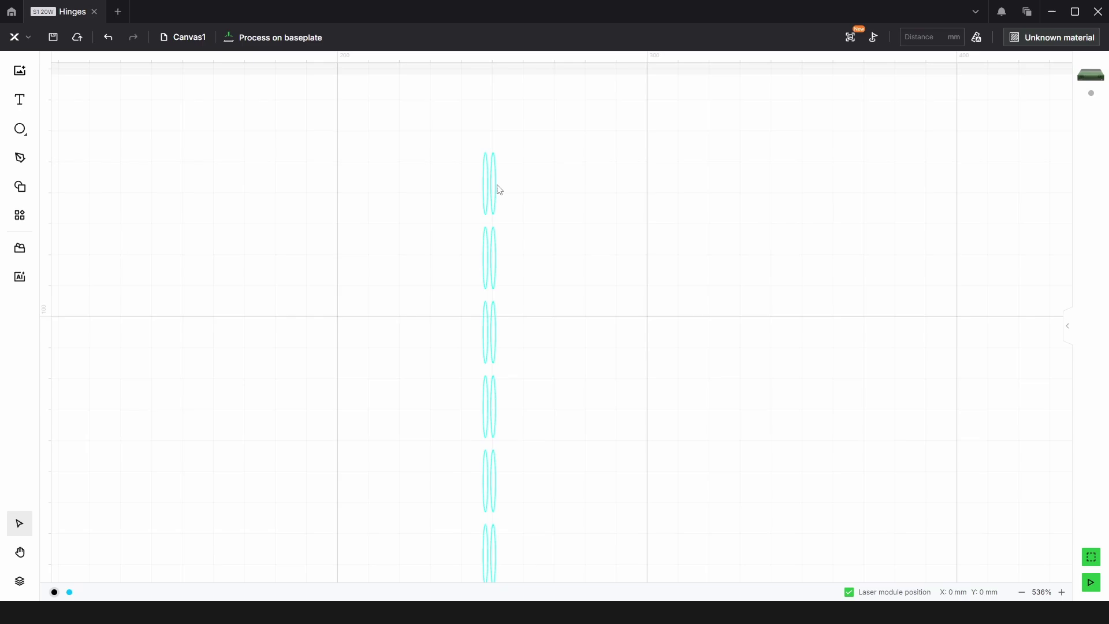
pyautogui.click(500, 190)
pyautogui.click(483, 78)
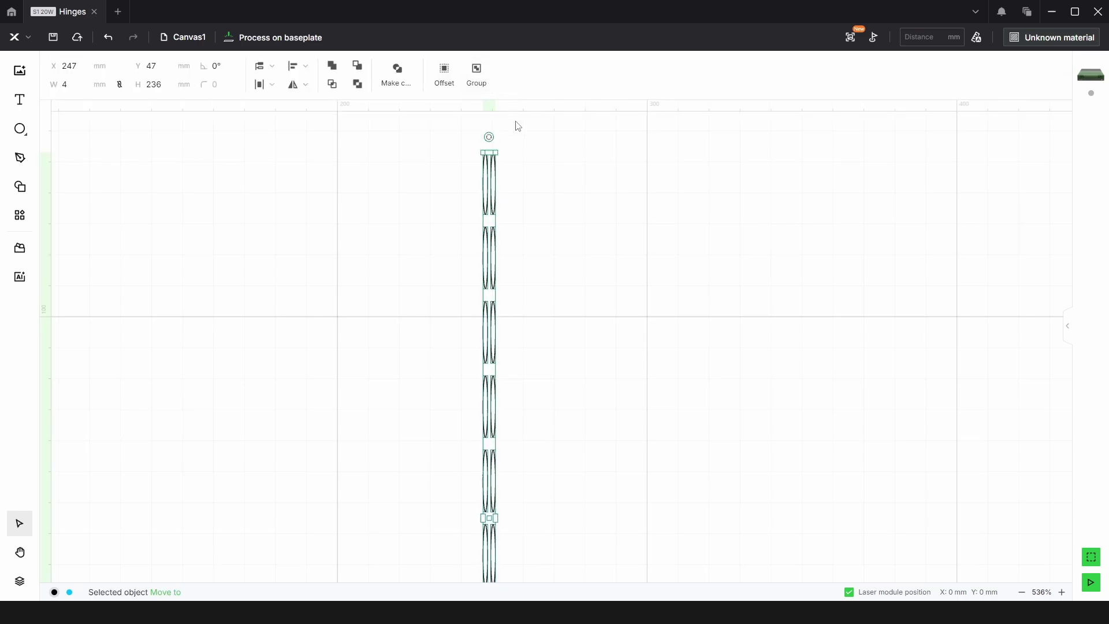
pyautogui.click(508, 191)
pyautogui.moveTo(498, 191); pyautogui.dragTo(558, 184)
pyautogui.press('Delete')
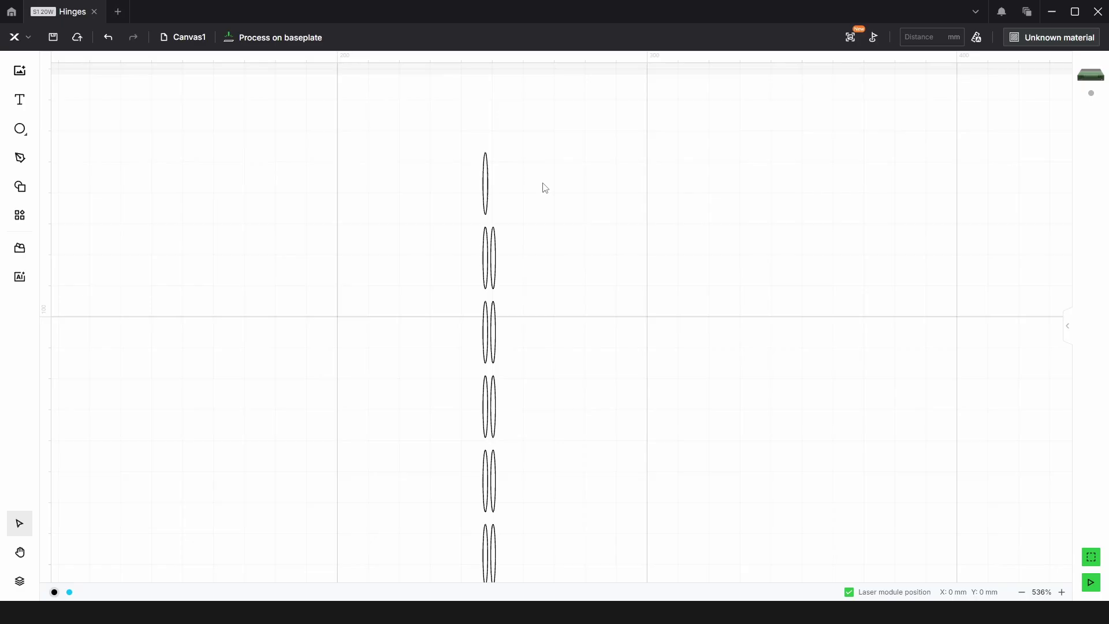
# Step: Group the right-hand ellipses and vertically centre them to stagger the columns by half a slot
pyautogui.scroll(-5, 545, 188)
pyautogui.moveTo(570, 530); pyautogui.dragTo(517, 193)
pyautogui.scroll(5, 517, 219)
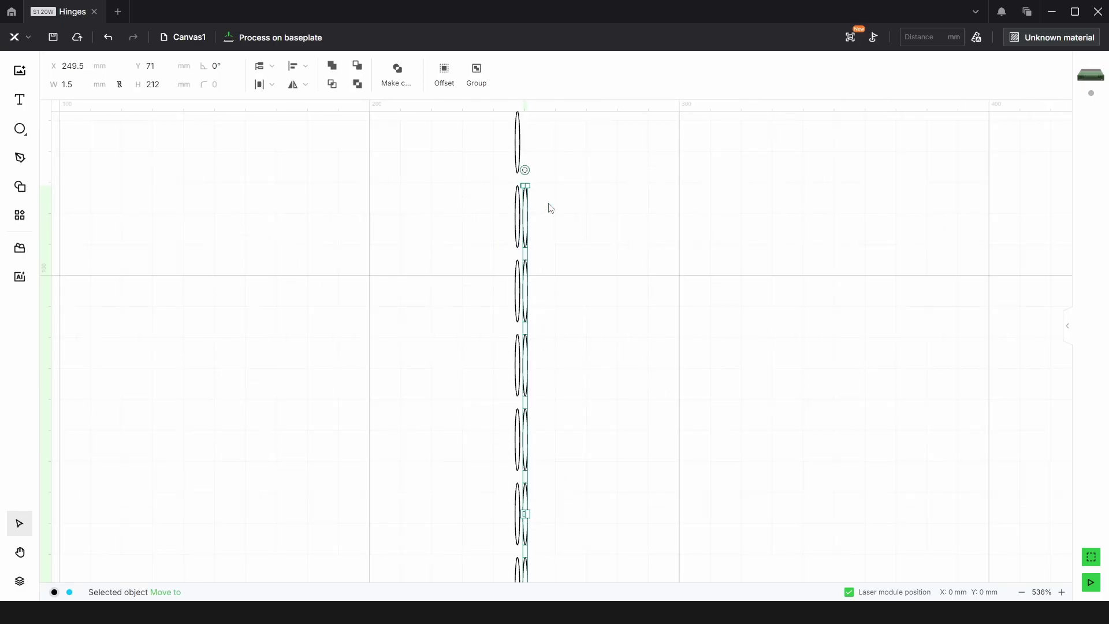
pyautogui.click(476, 71)
pyautogui.moveTo(614, 166); pyautogui.dragTo(610, 186)
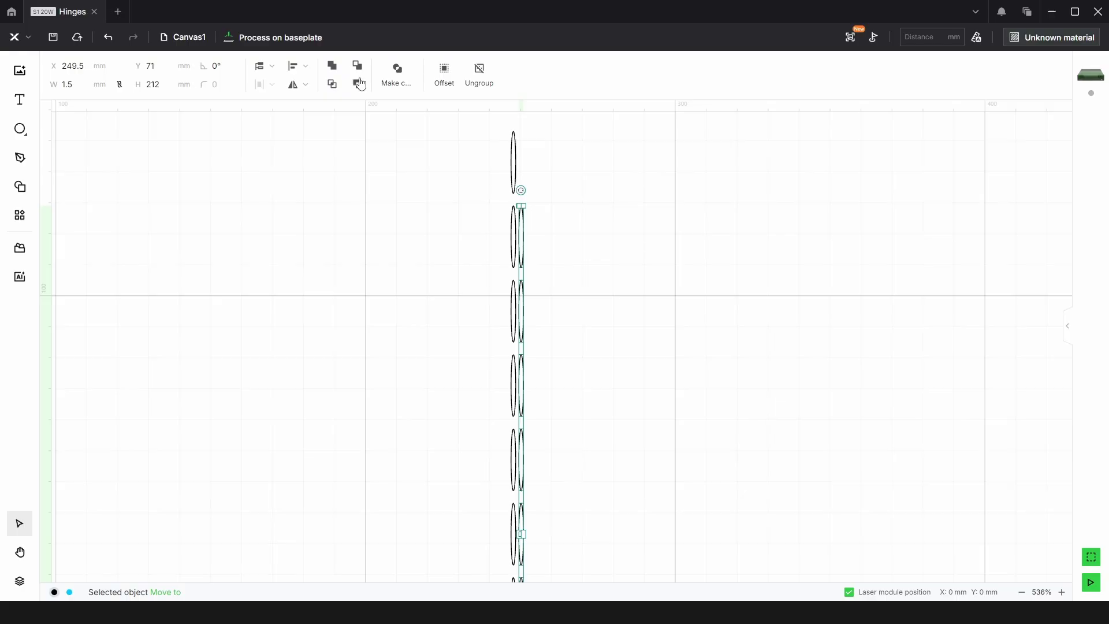
pyautogui.click(299, 66)
pyautogui.click(298, 165)
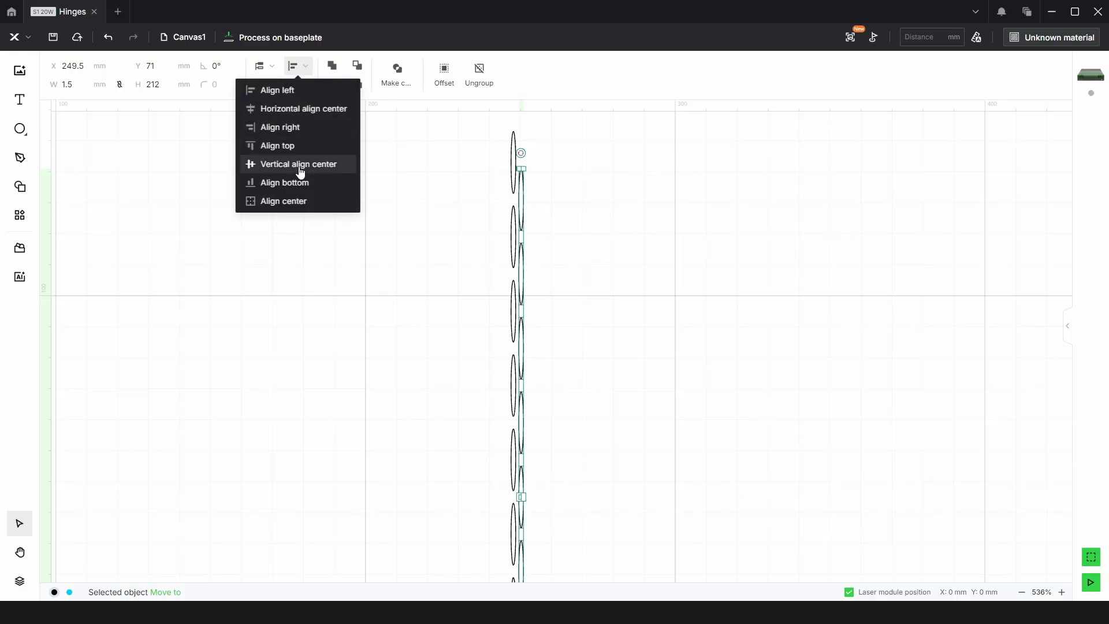
pyautogui.click(619, 203)
pyautogui.scroll(3, 541, 179)
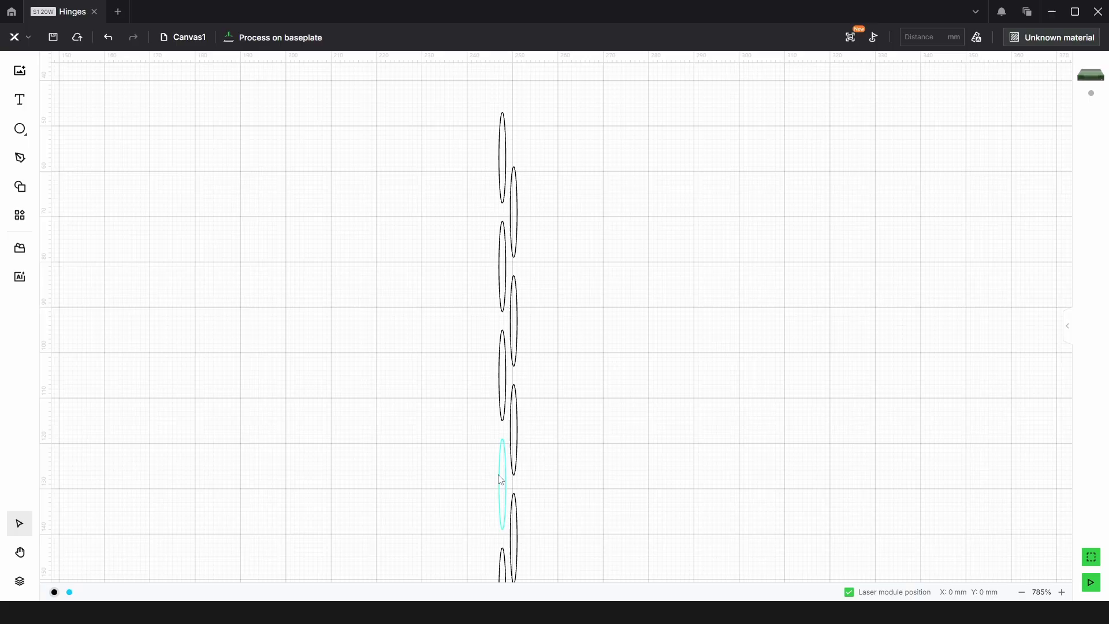
pyautogui.scroll(-8, 526, 281)
# Step: Grid-array the staggered pair into 10 columns and 1 row
pyautogui.click(525, 255)
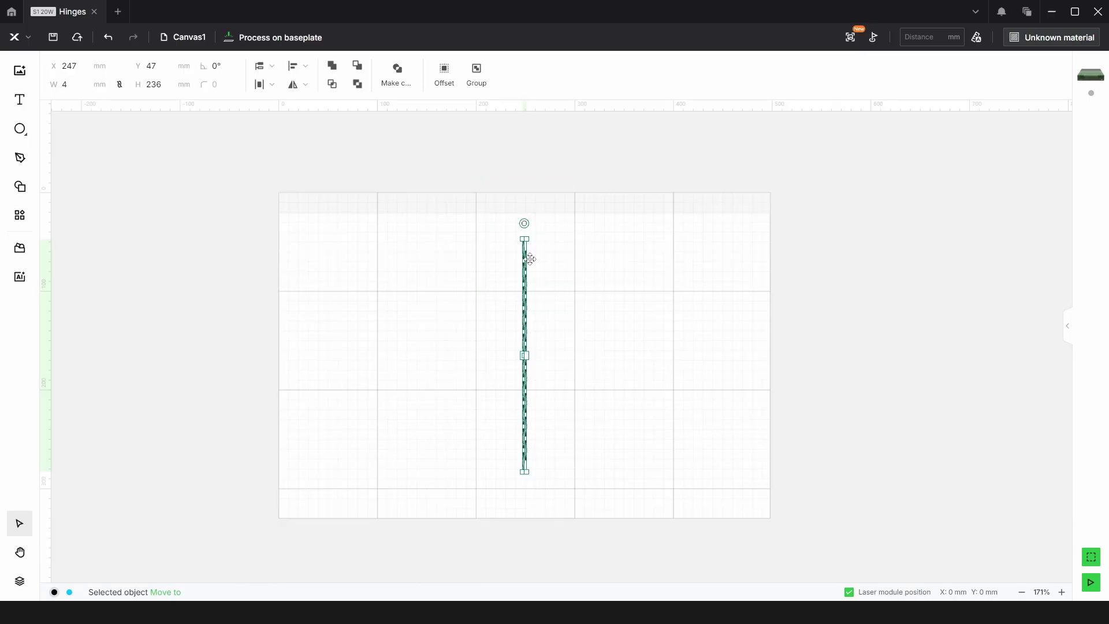
pyautogui.click(20, 215)
pyautogui.click(76, 147)
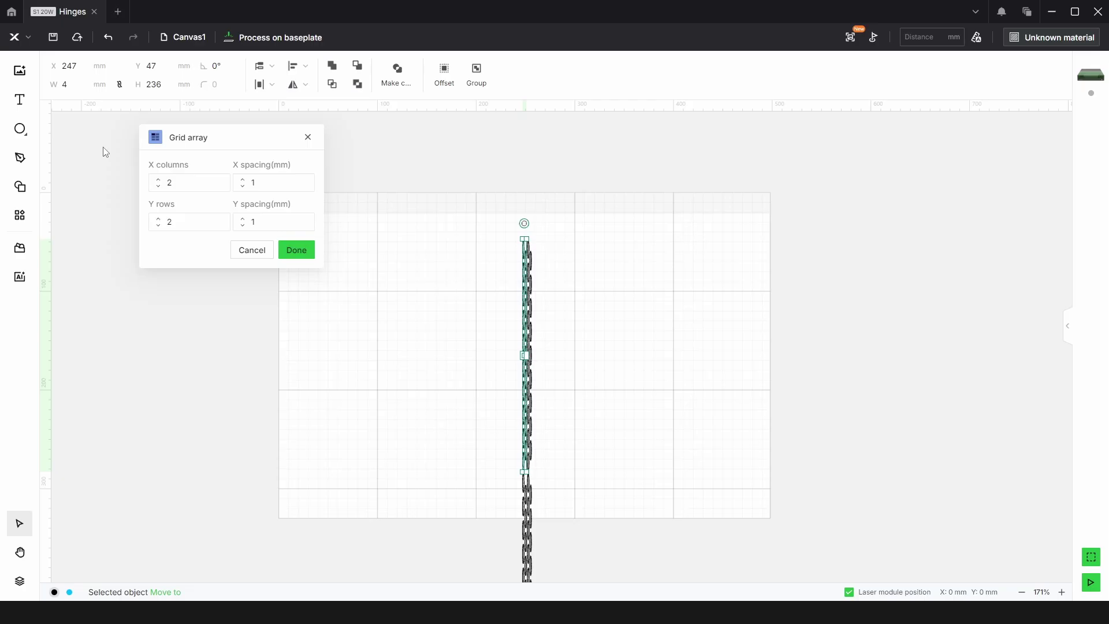
pyautogui.click(157, 227)
pyautogui.write('1')
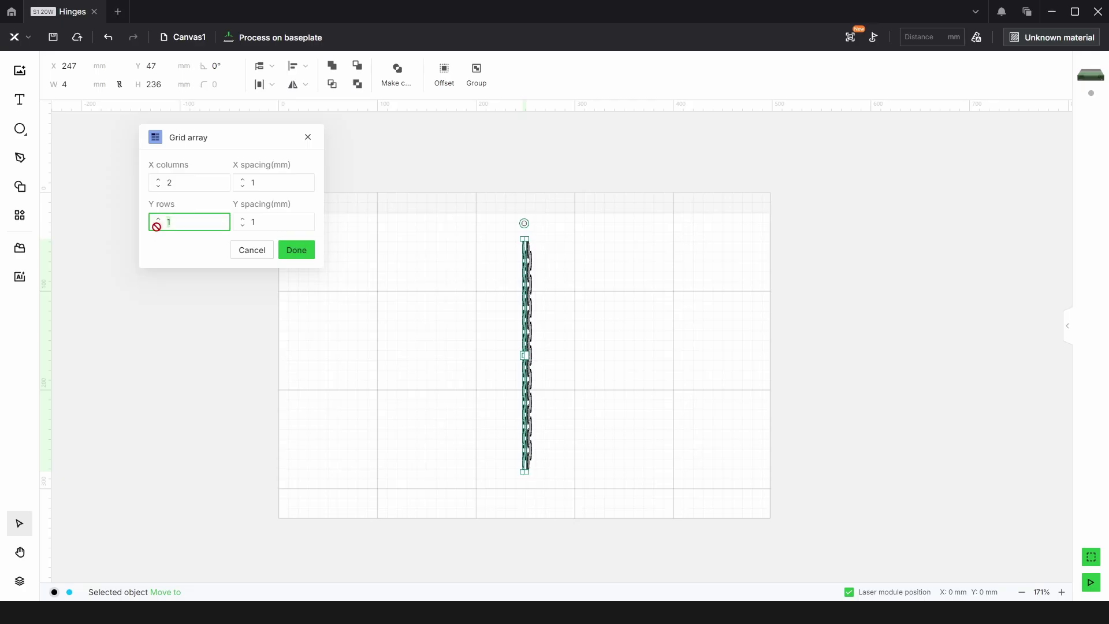
pyautogui.click(163, 183)
pyautogui.write('6')
pyautogui.click(159, 178)
pyautogui.click(159, 178)
pyautogui.click(159, 178)
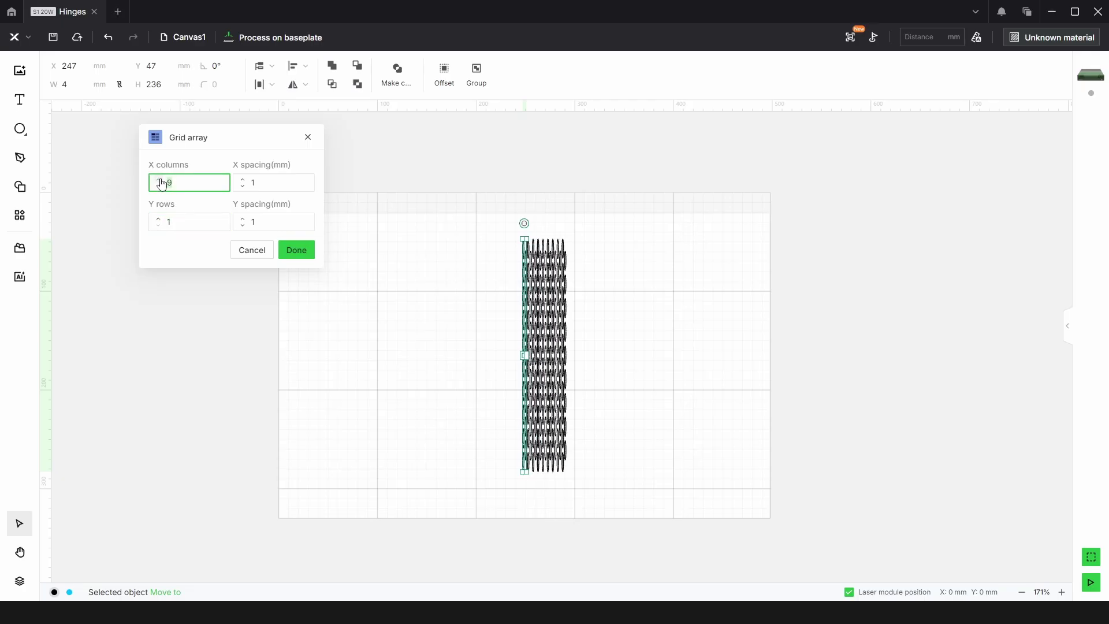
pyautogui.click(159, 178)
pyautogui.click(254, 182)
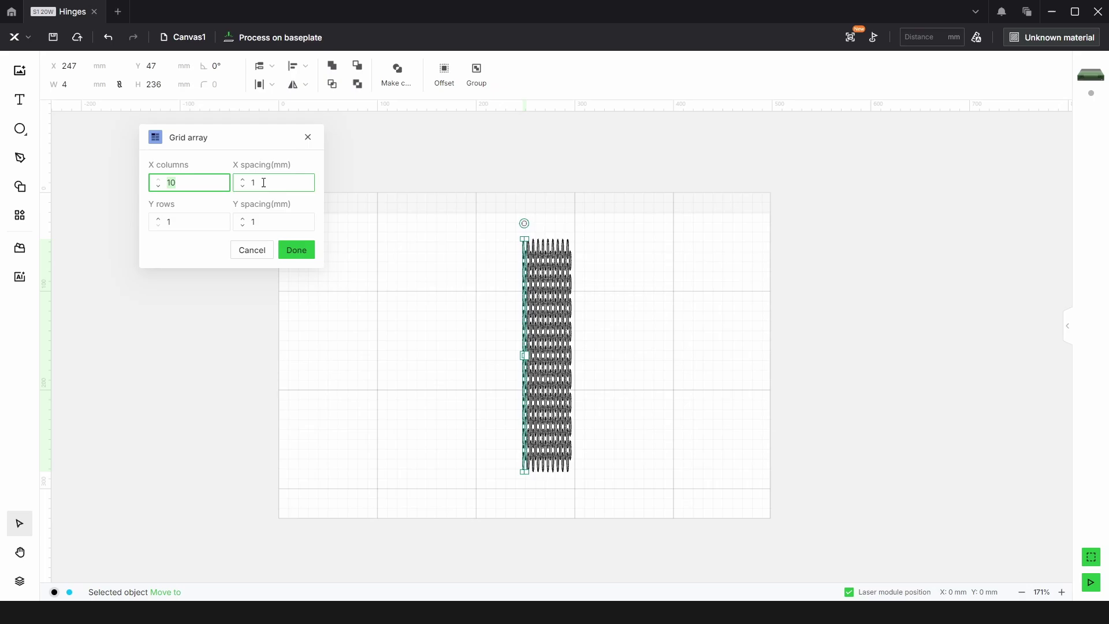
pyautogui.click(298, 251)
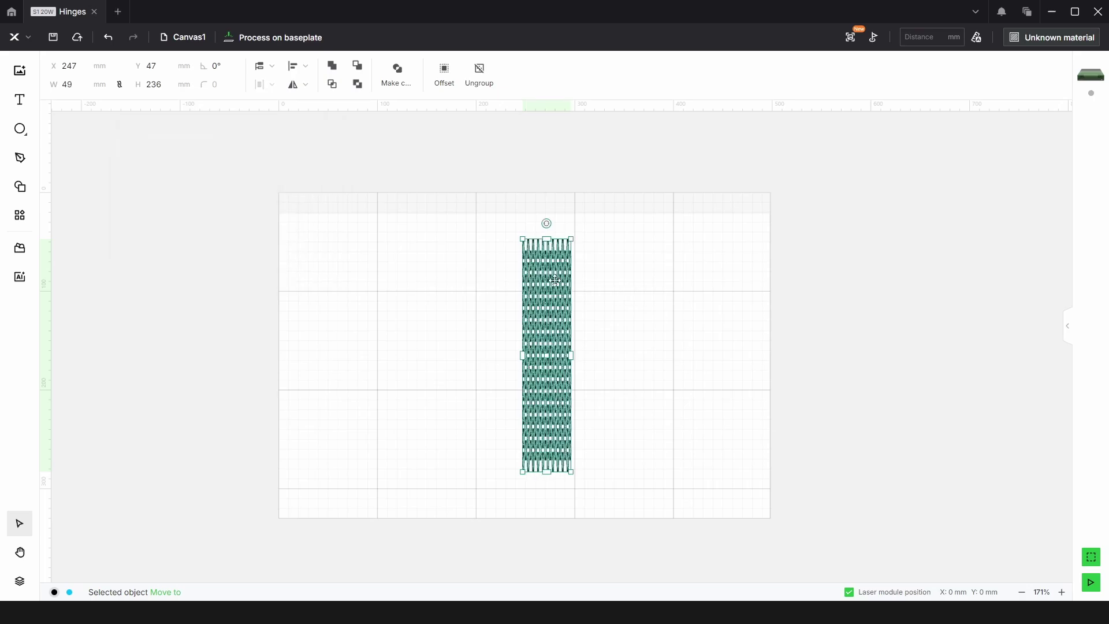
# Step: Select the 49 × 236 mm hinge pattern and centre it on the canvas
pyautogui.scroll(5, 554, 268)
pyautogui.click(812, 250)
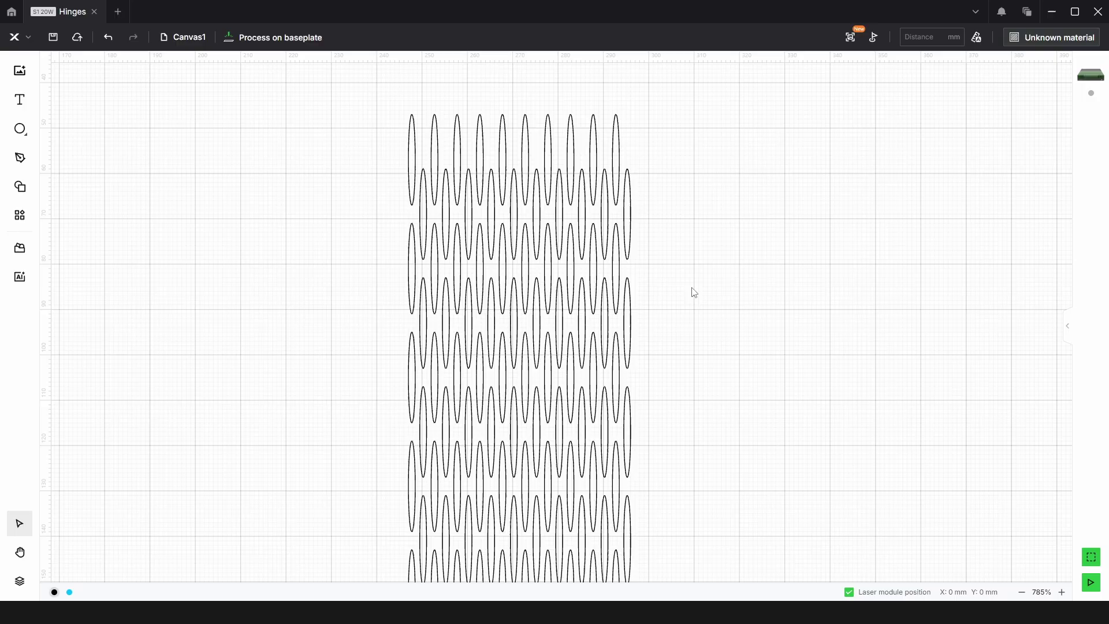
pyautogui.scroll(-4, 572, 246)
pyautogui.moveTo(653, 395); pyautogui.dragTo(543, 295)
pyautogui.scroll(-4, 566, 292)
pyautogui.click(299, 66)
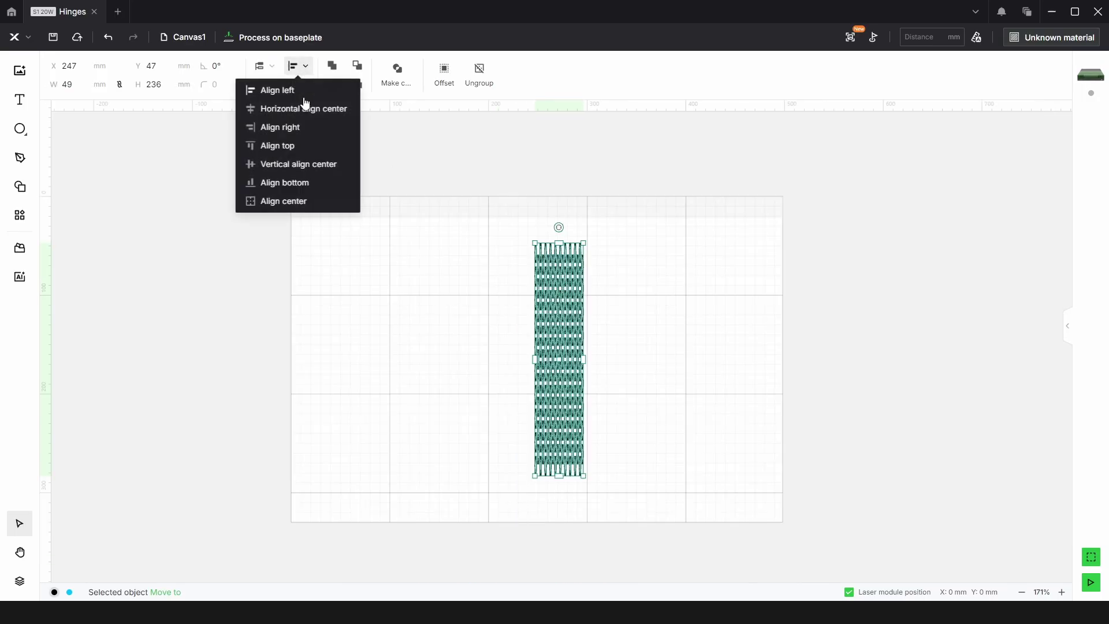
pyautogui.click(283, 201)
pyautogui.click(632, 343)
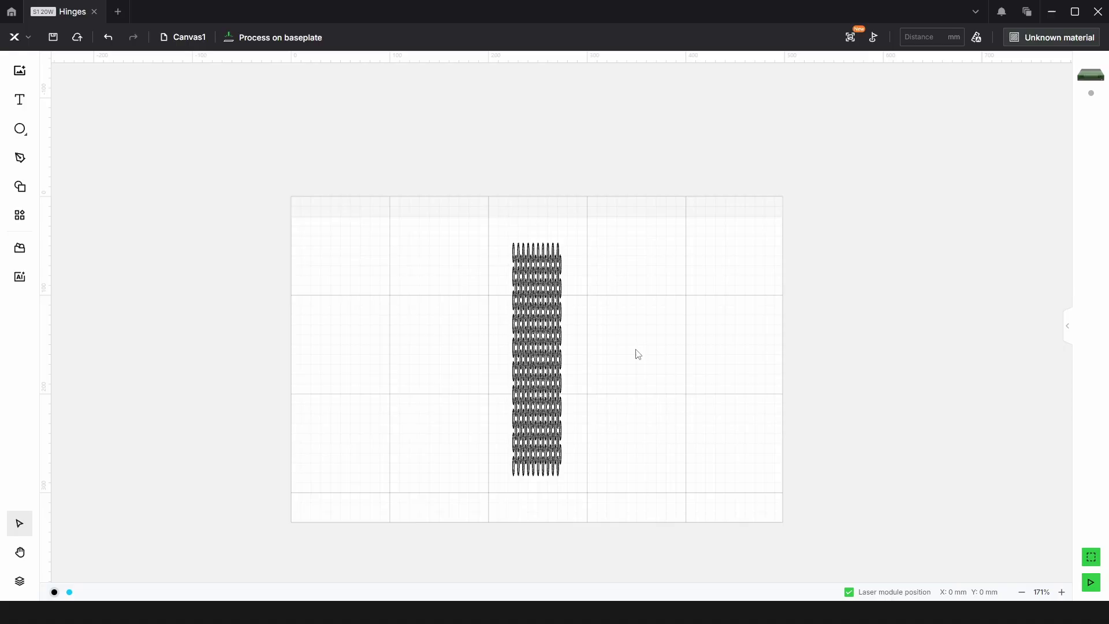
# Step: Draw a rectangle across the hinge pattern and size it to 300 × 150 mm
pyautogui.click(23, 138)
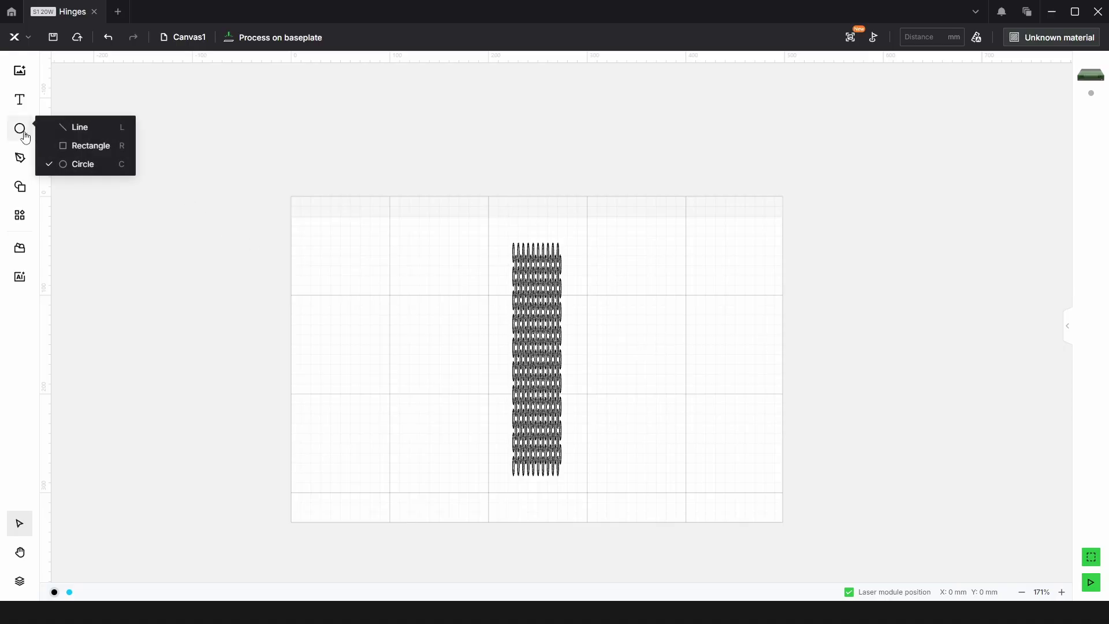
pyautogui.click(74, 146)
pyautogui.moveTo(366, 283)
pyautogui.mouseDown()
pyautogui.moveTo(490, 394)
pyautogui.moveTo(721, 434)
pyautogui.mouseUp()
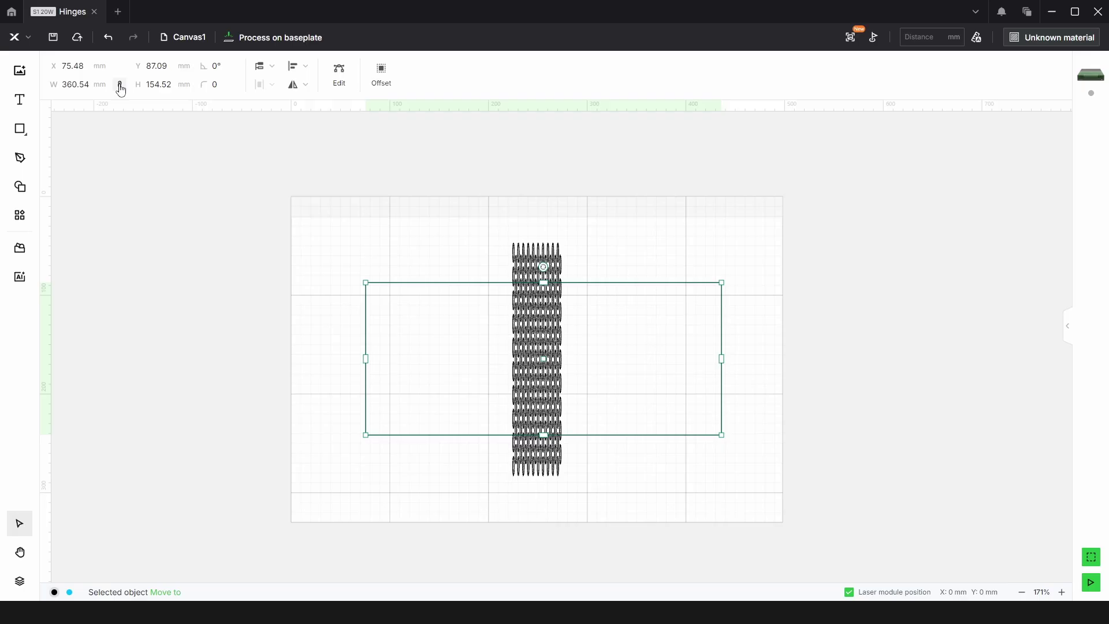
pyautogui.click(75, 84)
pyautogui.write('300')
pyautogui.press('Tab')
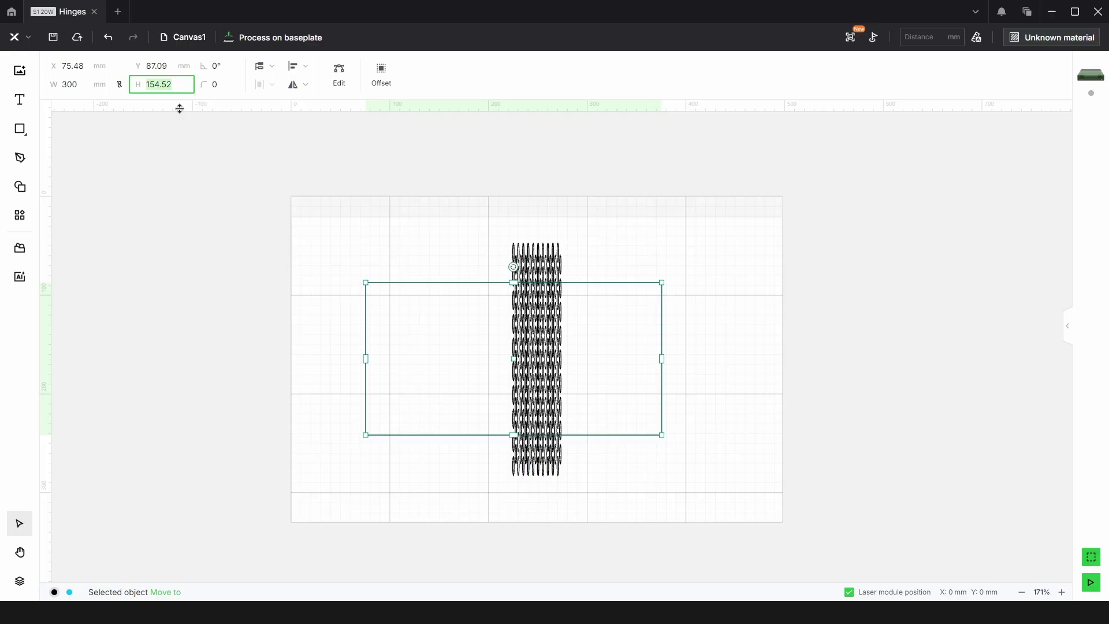
pyautogui.write('150')
pyautogui.press('Return')
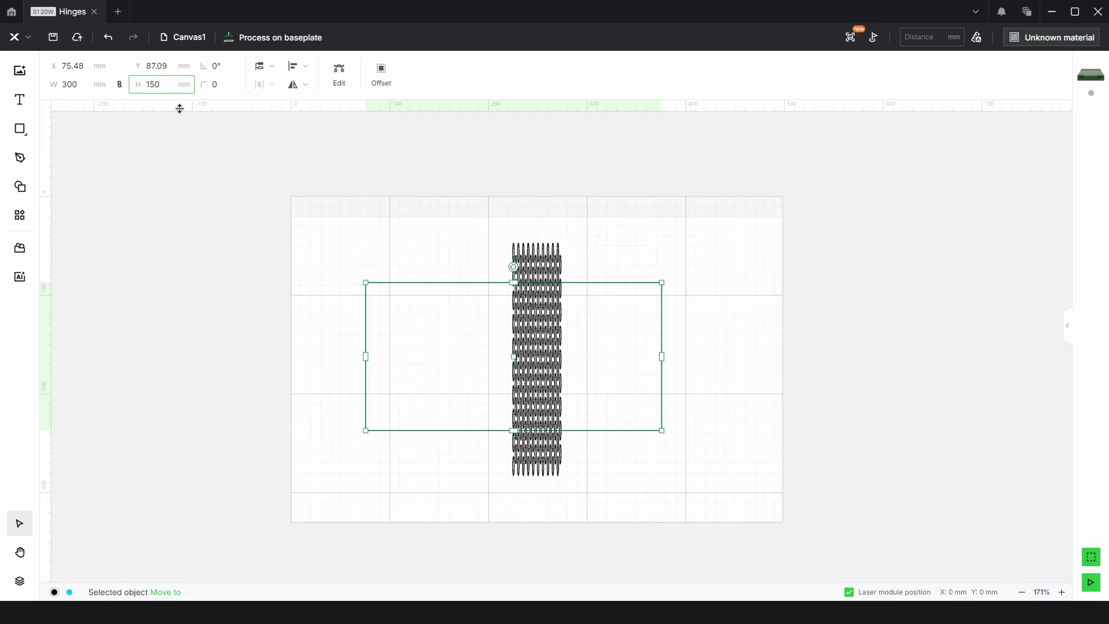
# Step: Give the rectangle a 10 mm corner radius
pyautogui.click(218, 85)
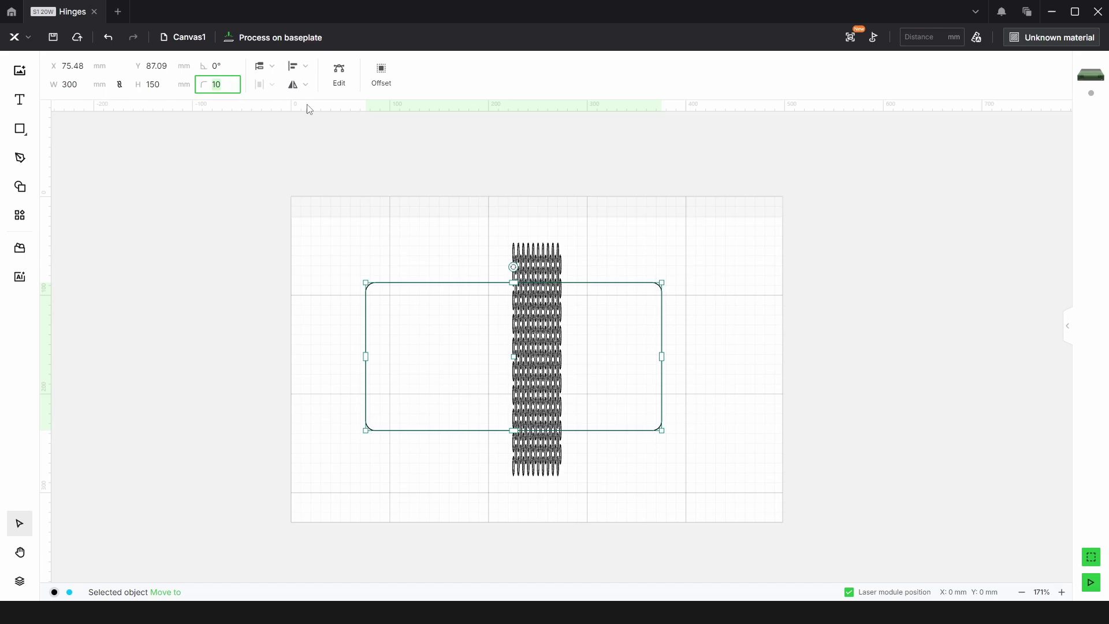
pyautogui.click(746, 370)
pyautogui.scroll(2, 601, 332)
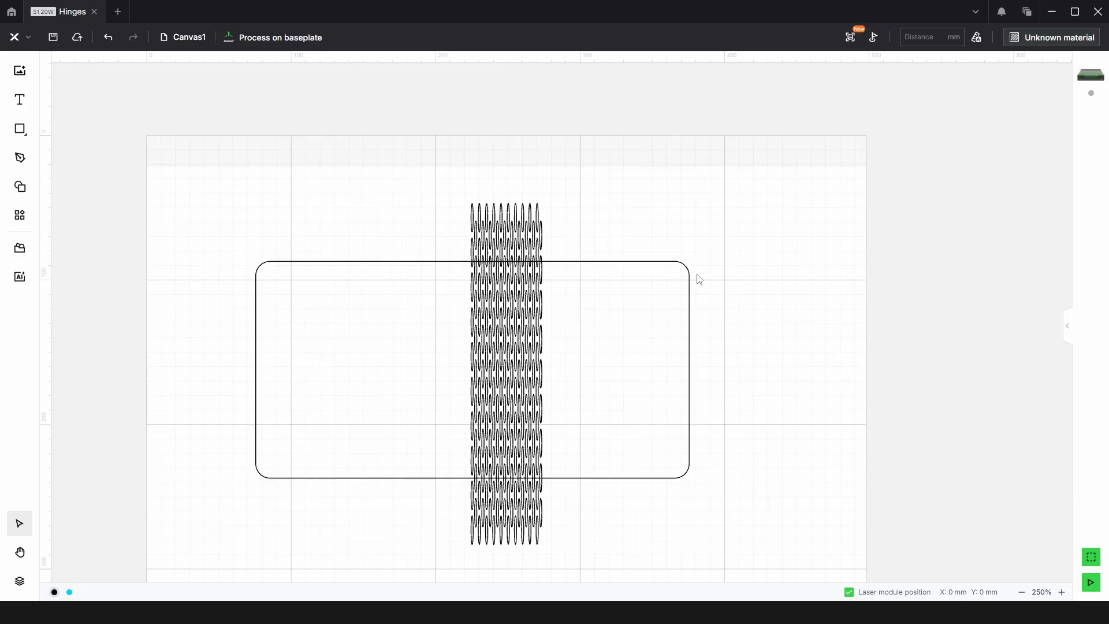
pyautogui.moveTo(751, 442); pyautogui.dragTo(665, 333)
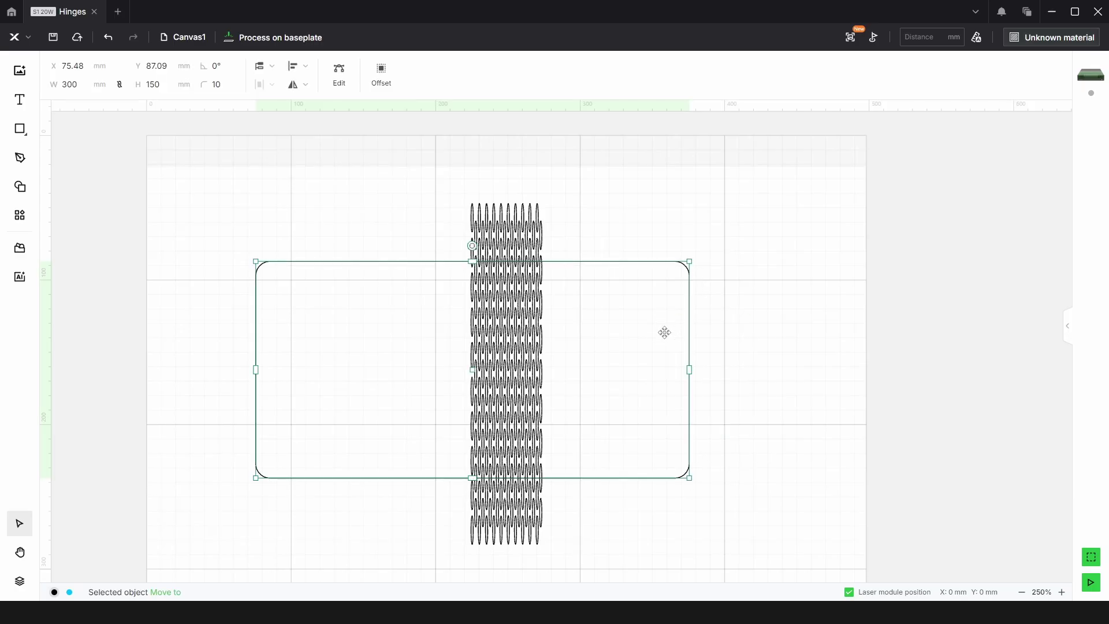
# Step: Centre the rounded rectangle on the hinge band
pyautogui.click(303, 67)
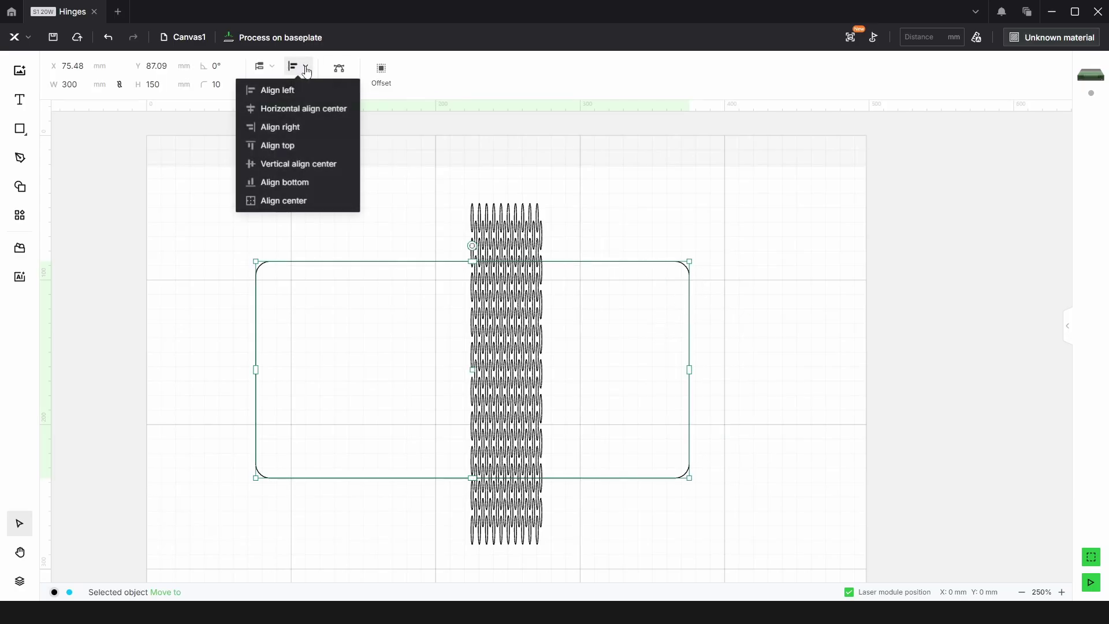
pyautogui.click(278, 201)
pyautogui.click(783, 317)
# Step: Try combining the rectangle and hinge band, then undo the failed combination
pyautogui.moveTo(763, 356); pyautogui.dragTo(824, 292)
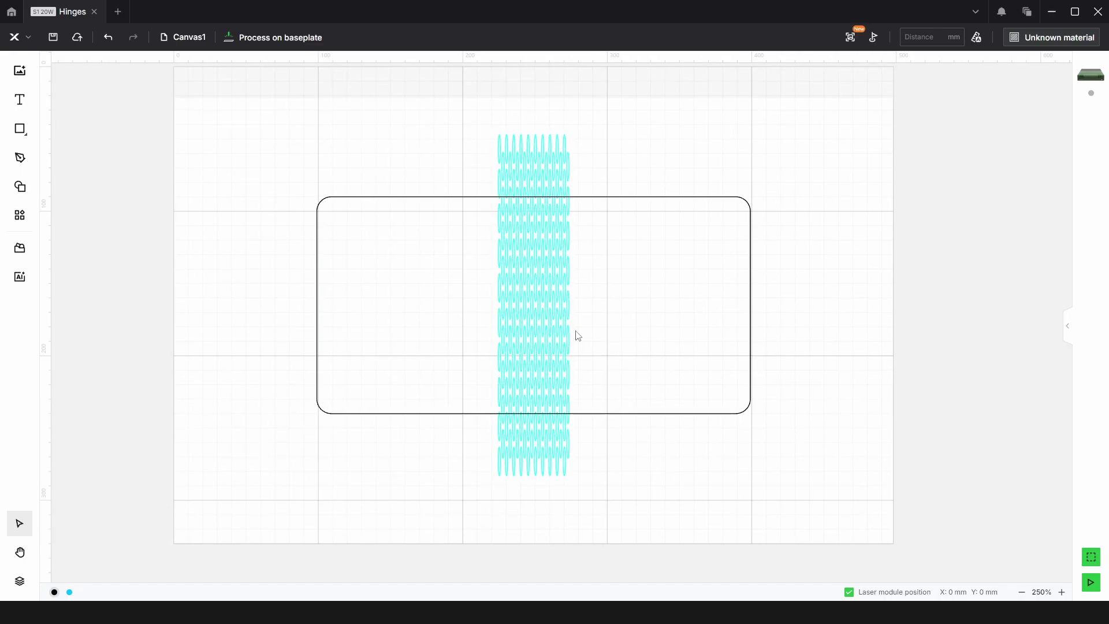
pyautogui.moveTo(635, 485); pyautogui.dragTo(433, 352)
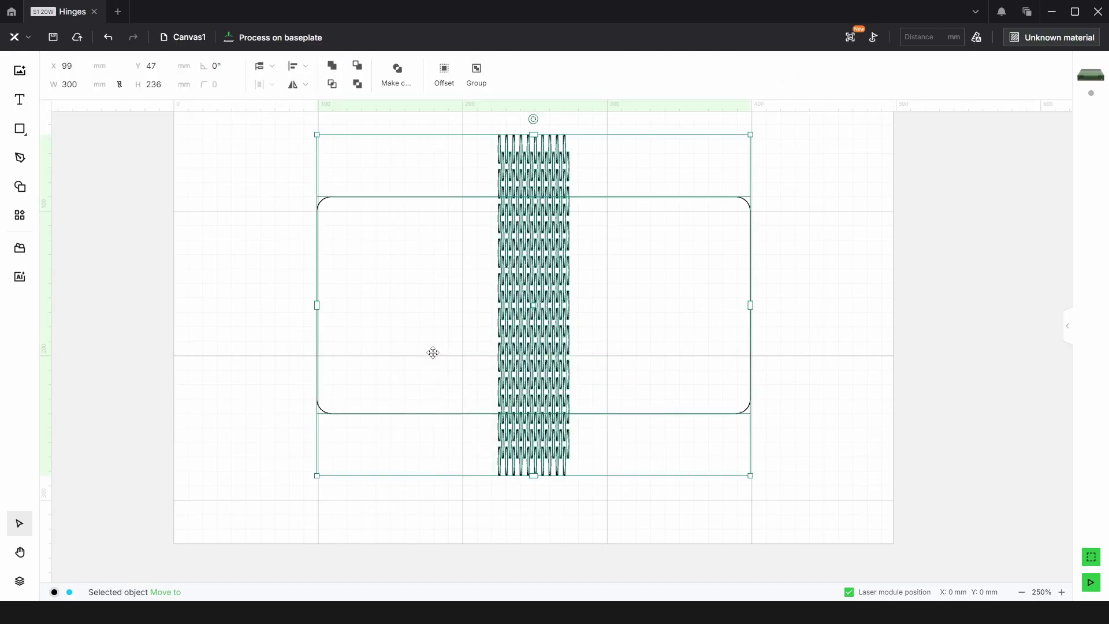
pyautogui.click(358, 68)
pyautogui.click(817, 260)
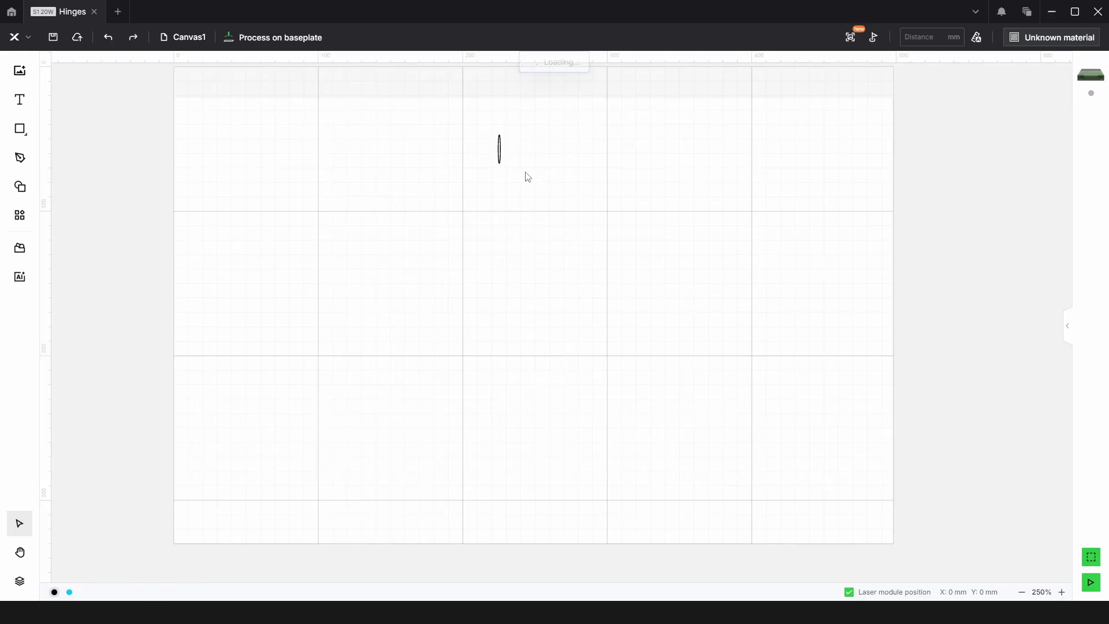
pyautogui.hotkey('ctrl', 'z')
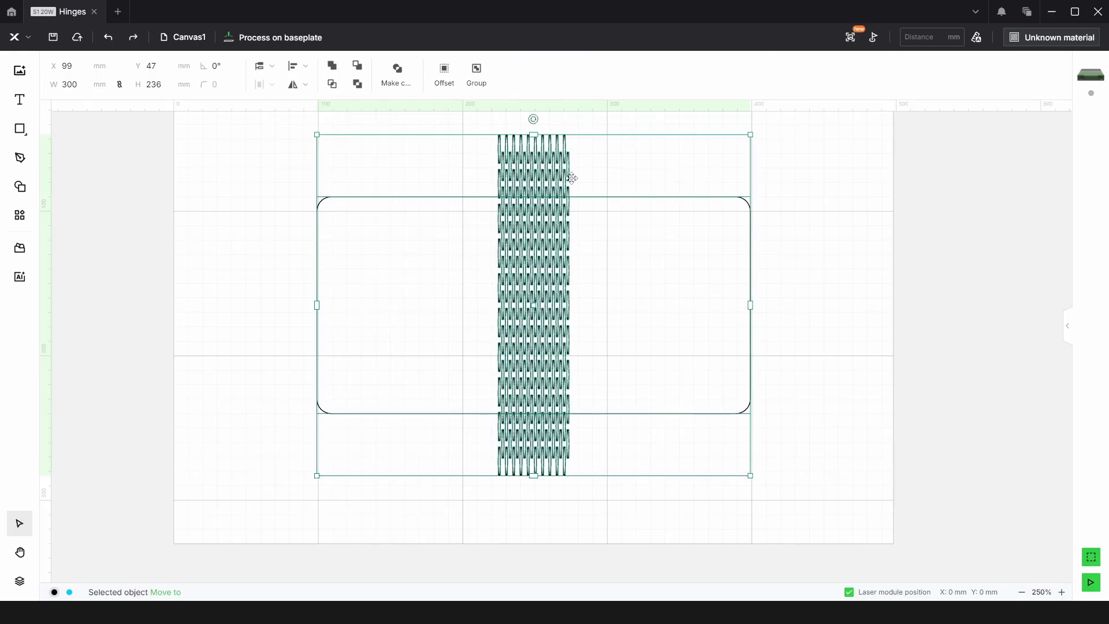
# Step: In the Layers object list, move the hinge group above the rectangle and select both shapes
pyautogui.click(20, 581)
pyautogui.click(684, 497)
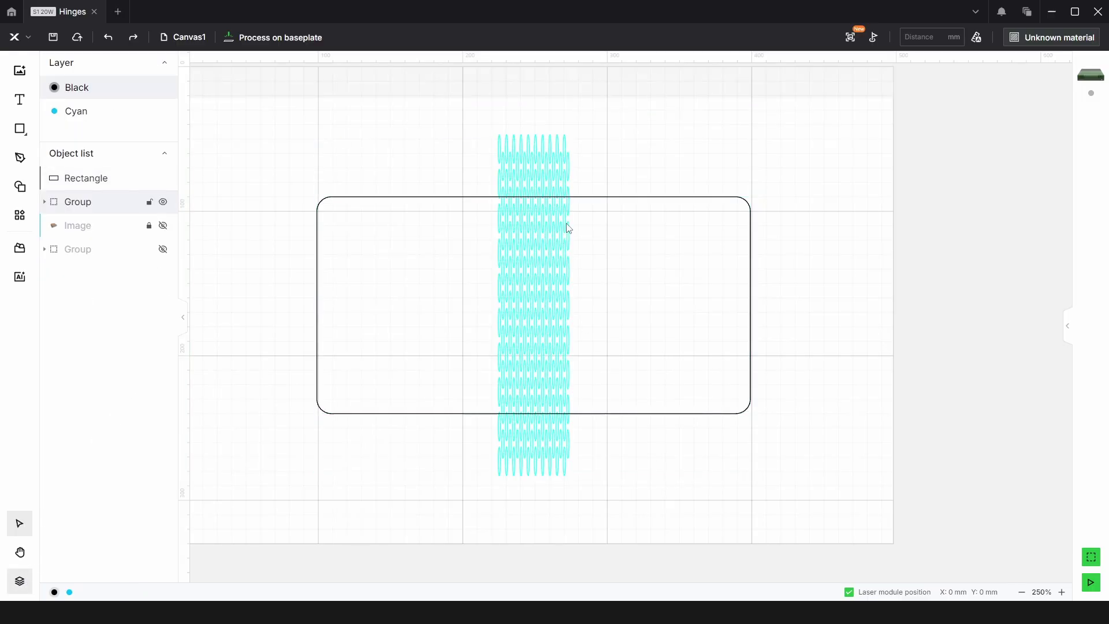
pyautogui.click(565, 228)
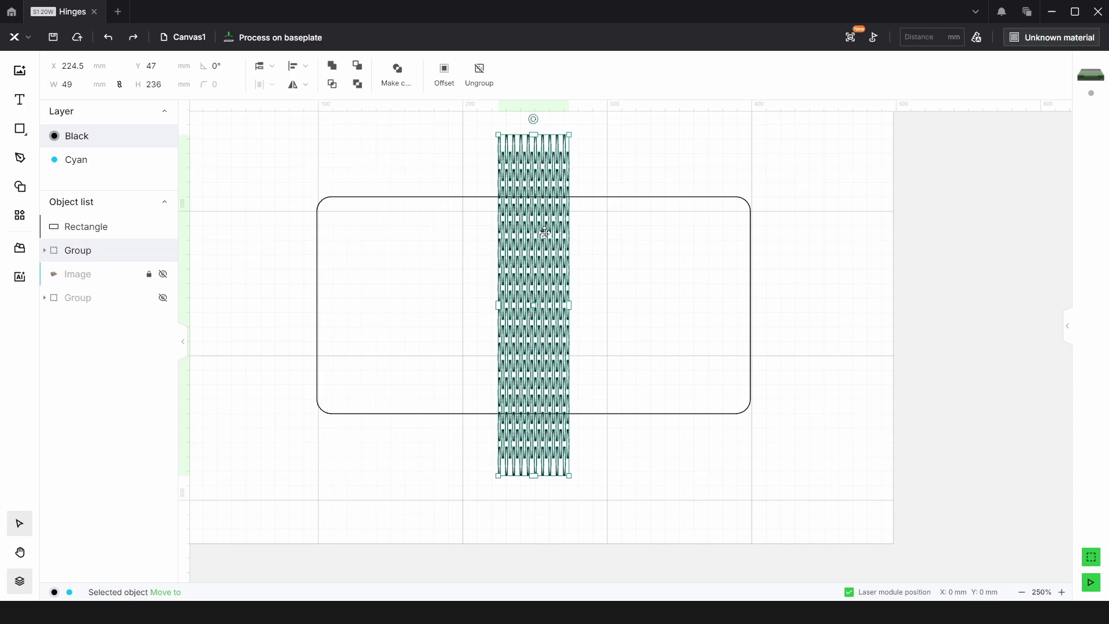
pyautogui.click(84, 228)
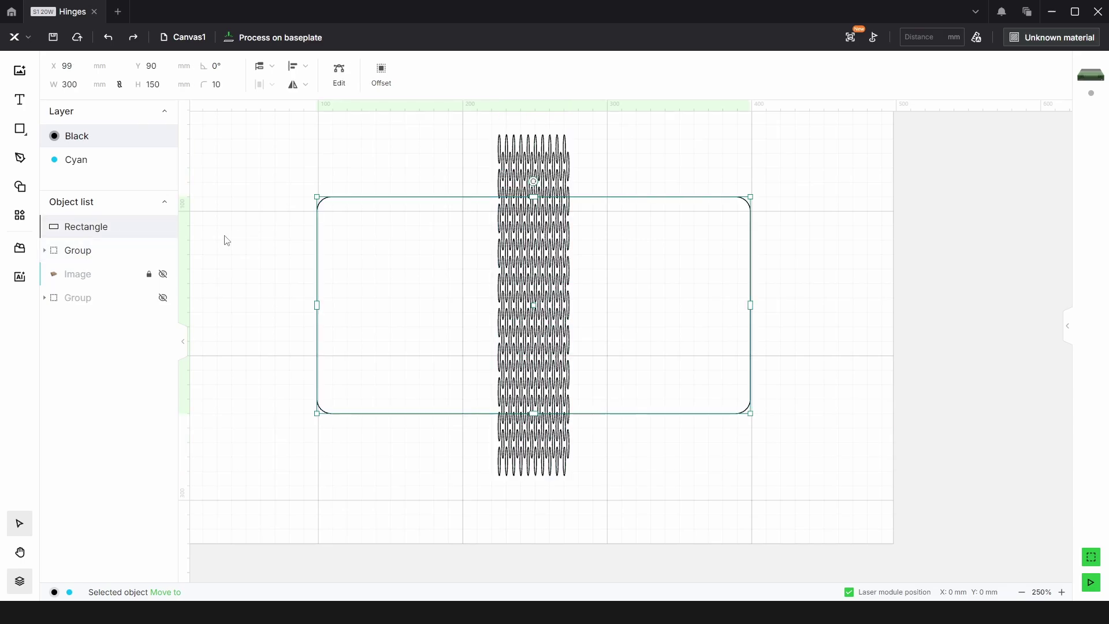
pyautogui.moveTo(77, 250); pyautogui.dragTo(89, 225)
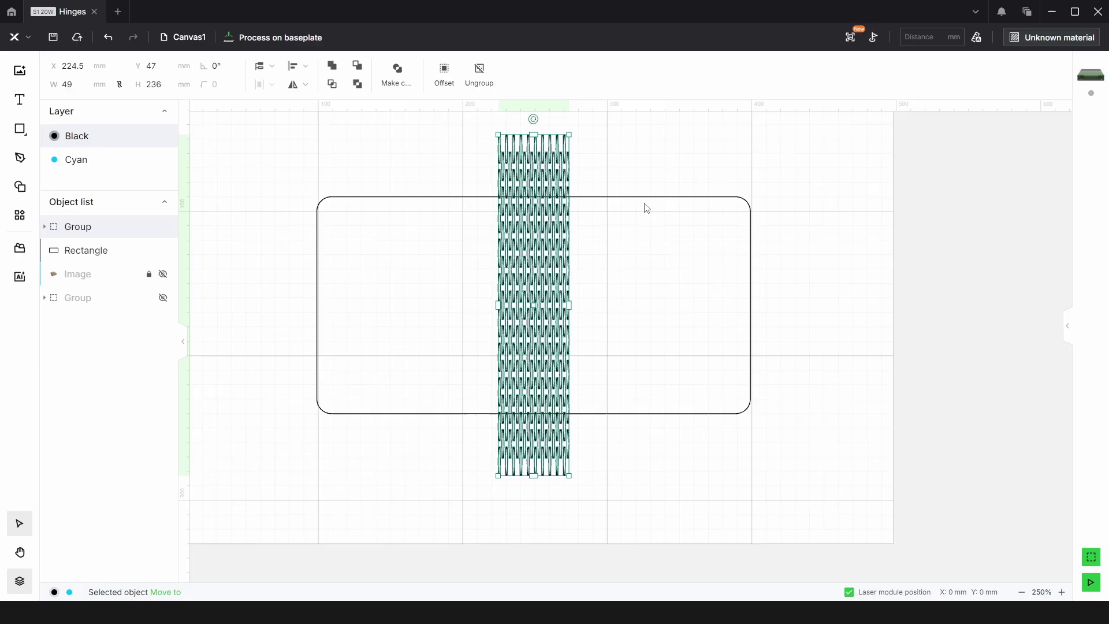
pyautogui.moveTo(648, 166); pyautogui.dragTo(483, 264)
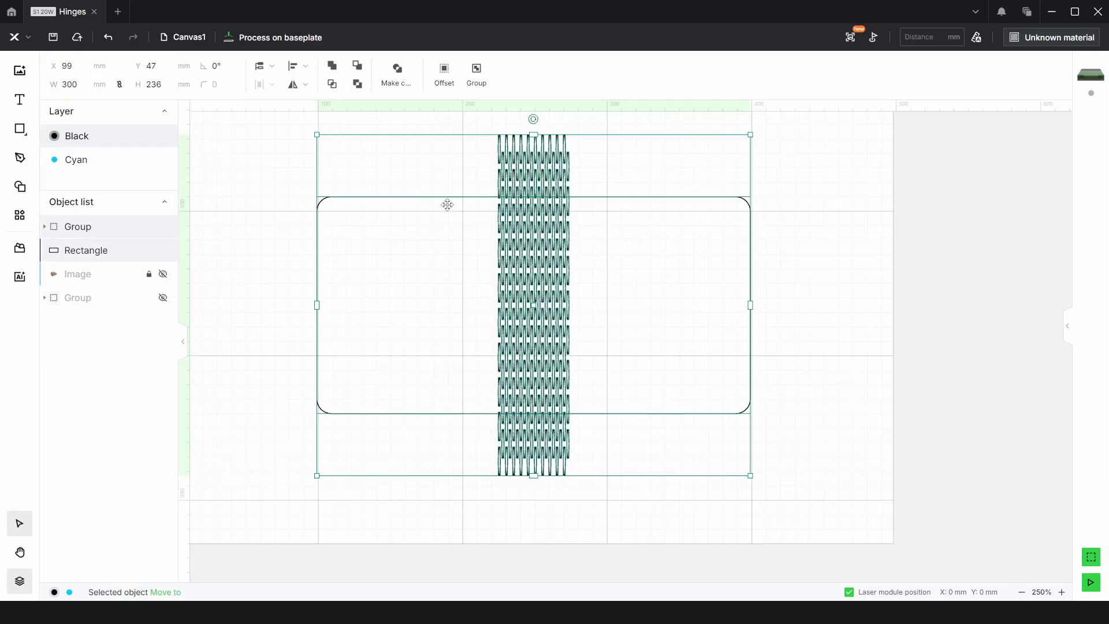
# Step: Merge the rectangle and hinge band into a compound vector and hide the Layers panel
pyautogui.click(360, 67)
pyautogui.click(869, 293)
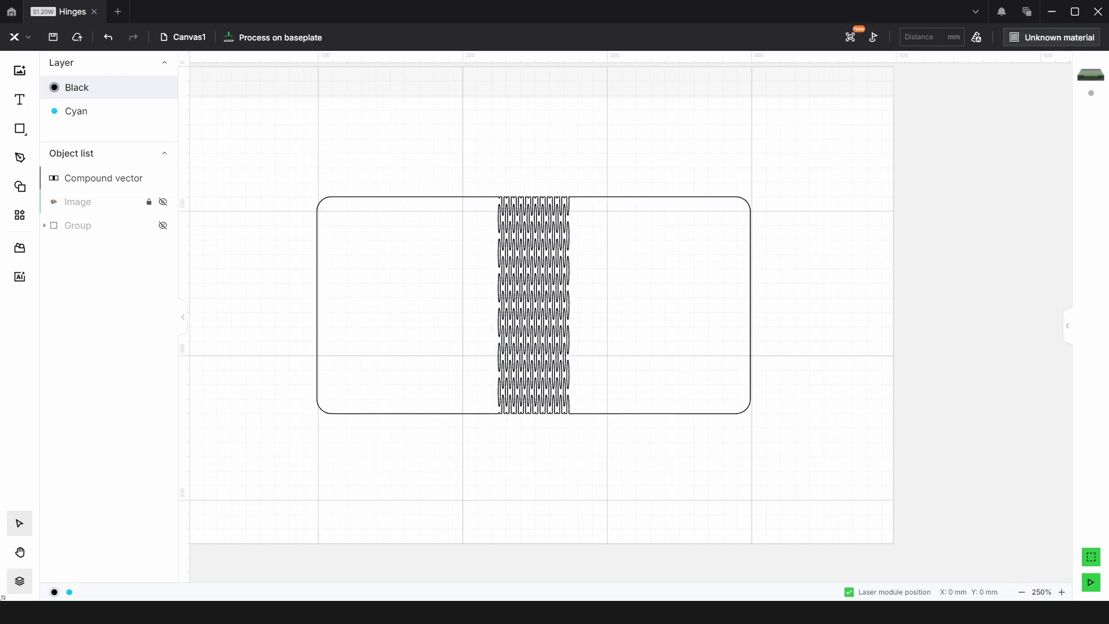
pyautogui.click(19, 581)
pyautogui.scroll(5, 537, 259)
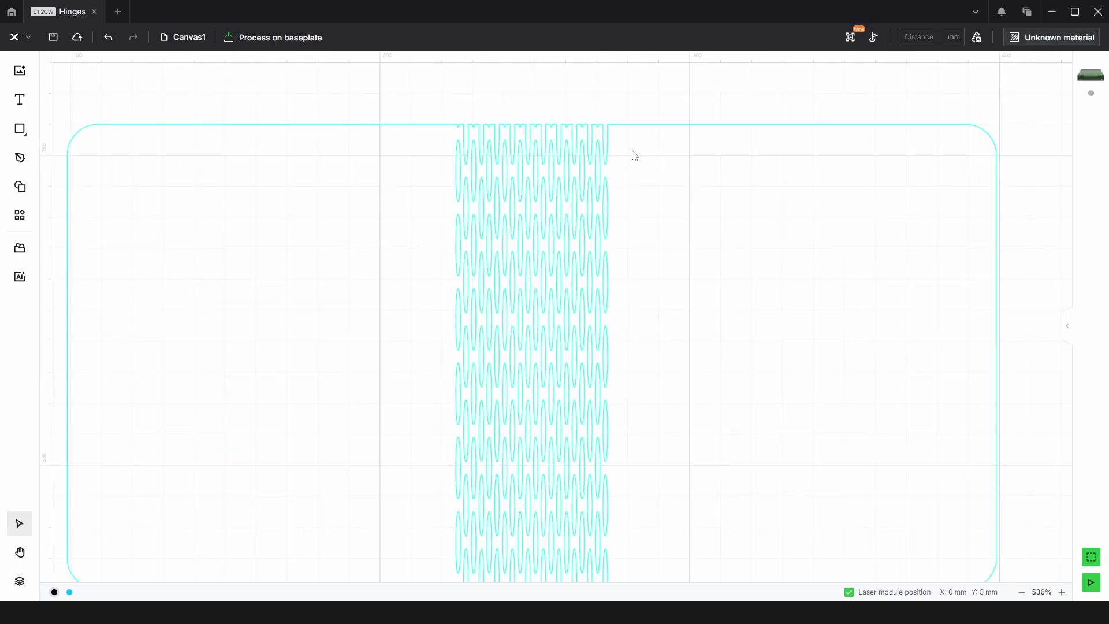
pyautogui.scroll(-2, 623, 363)
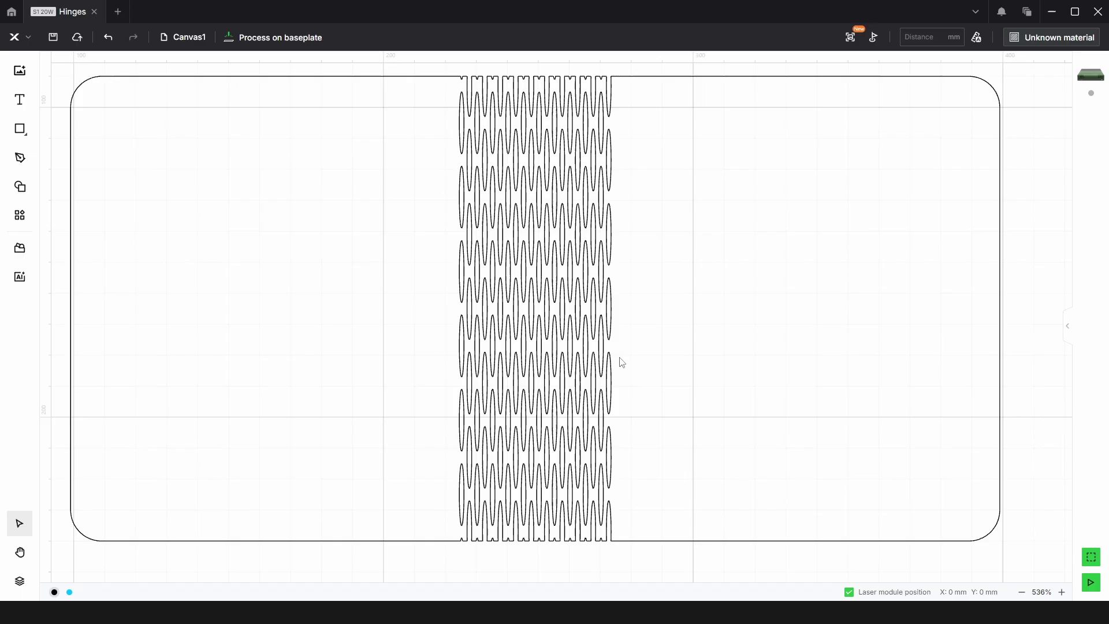
pyautogui.scroll(-3, 579, 320)
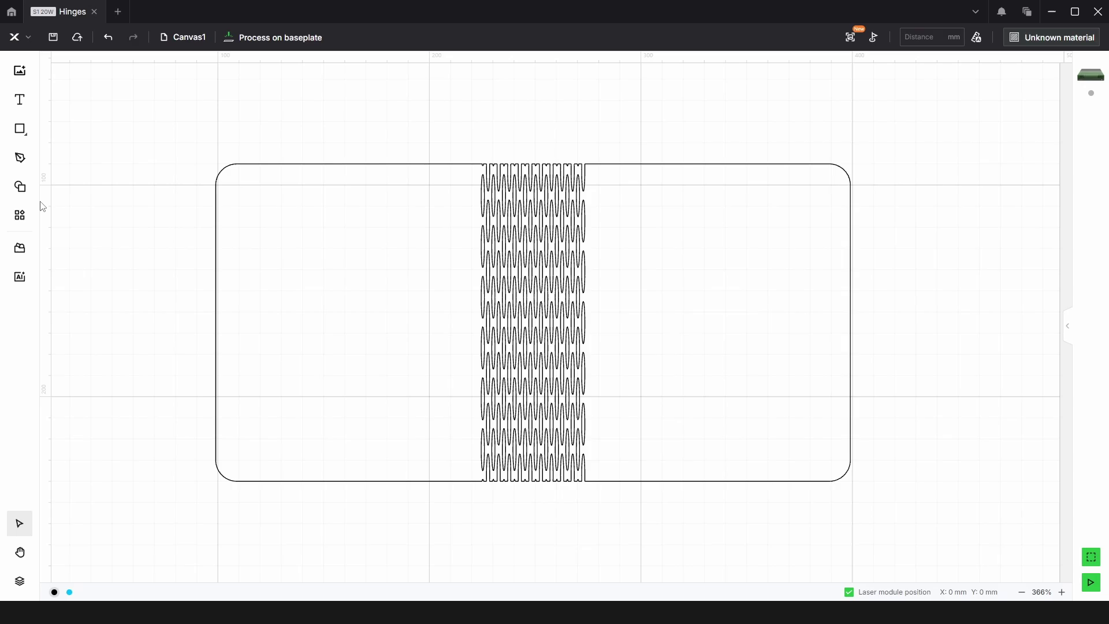
pyautogui.click(20, 215)
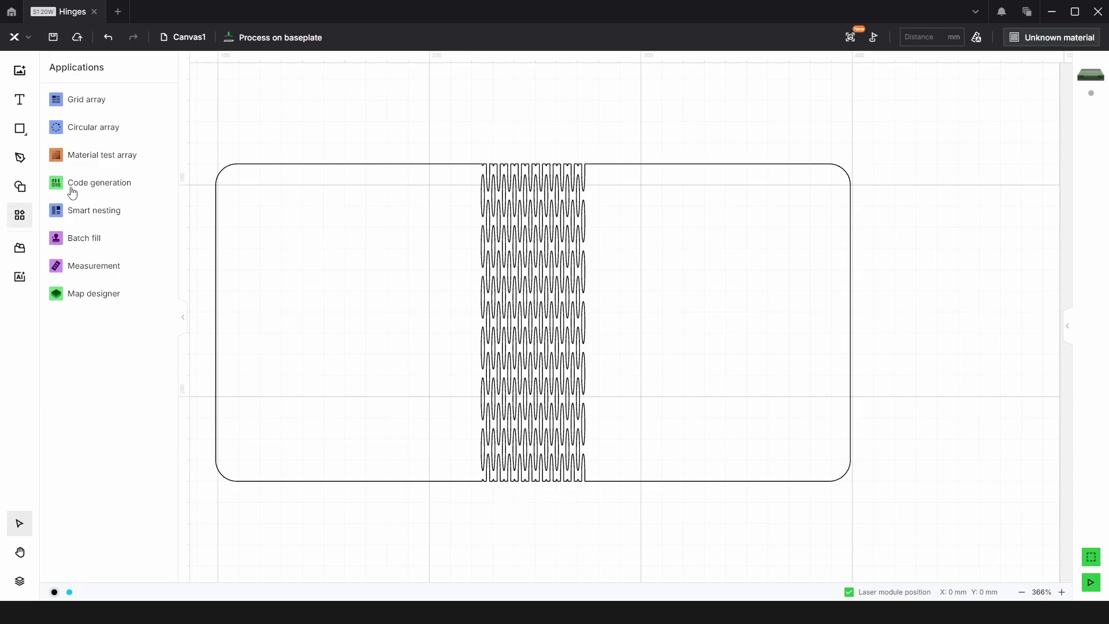
pyautogui.click(17, 217)
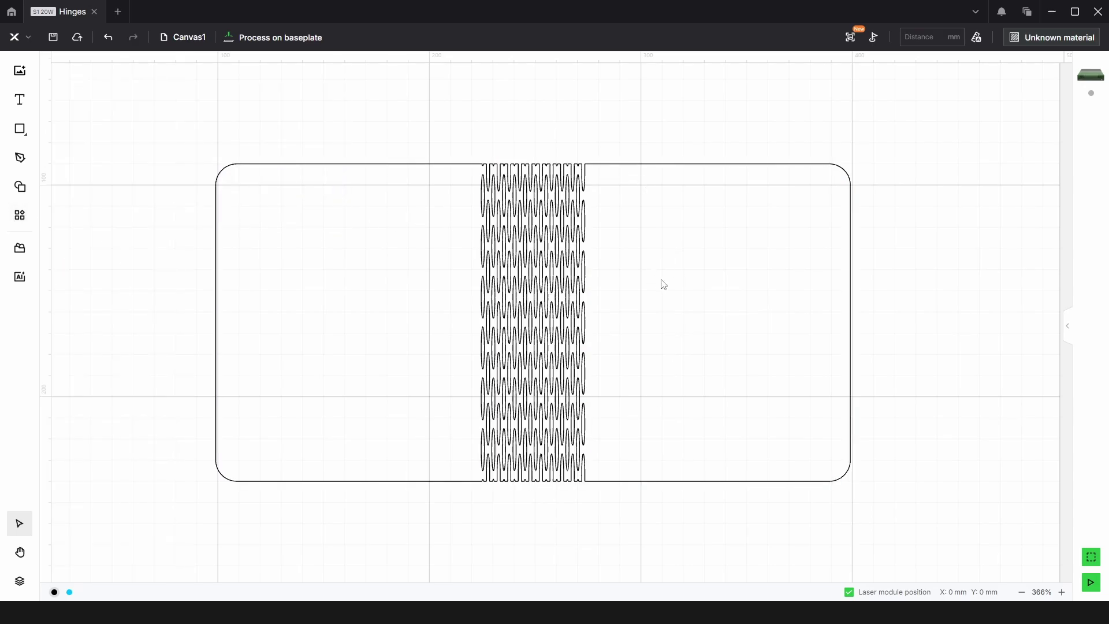
pyautogui.scroll(2, 600, 209)
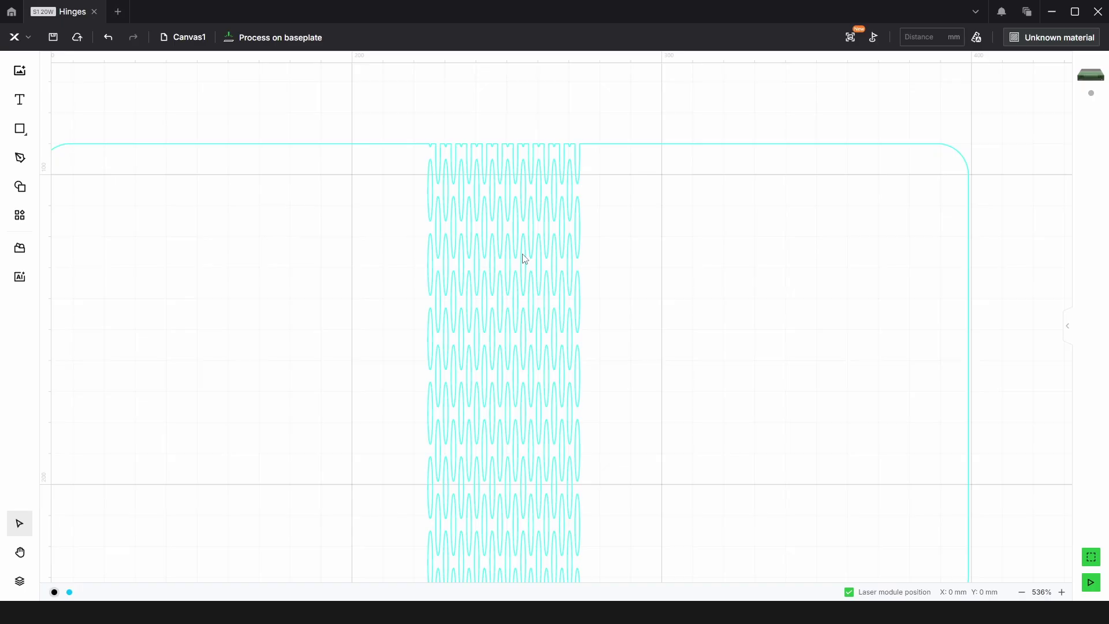
pyautogui.scroll(-5, 522, 260)
pyautogui.moveTo(619, 280); pyautogui.dragTo(632, 287)
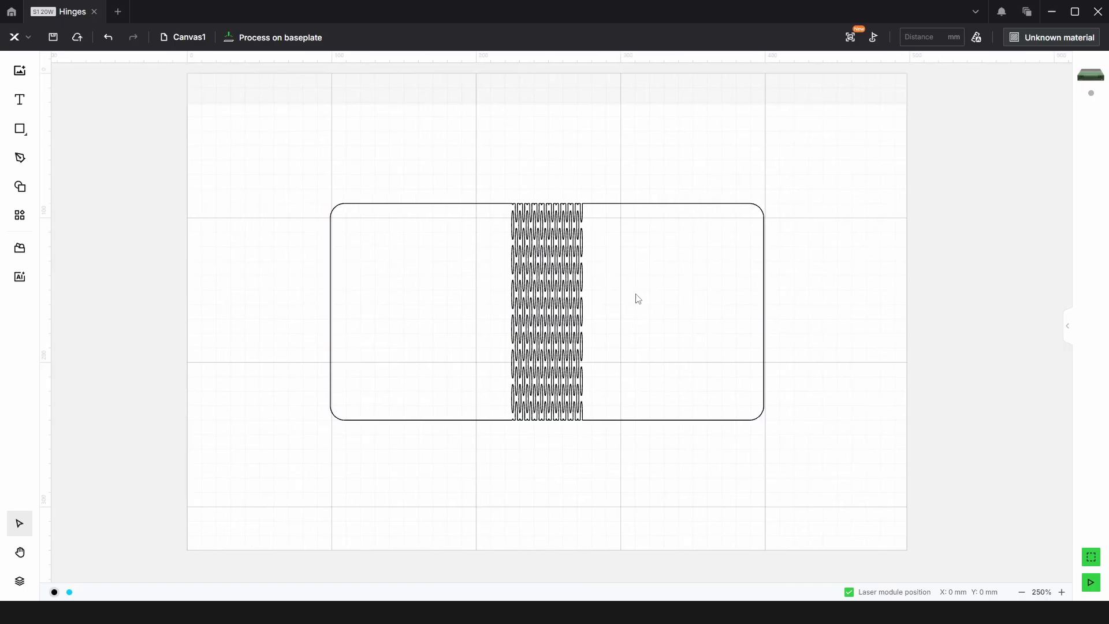